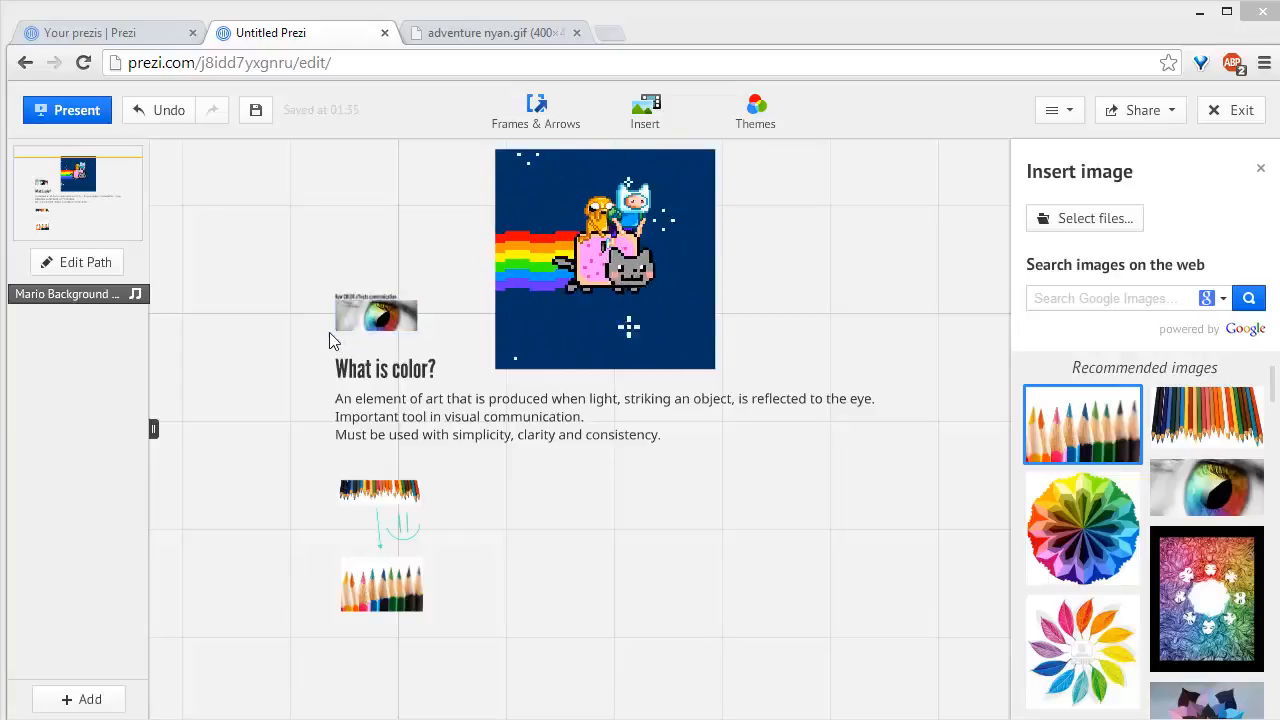
- Examine the canvas text blocks: the small title above the eye image, the "What is color?" heading and the body text beneath it
click(980, 423)
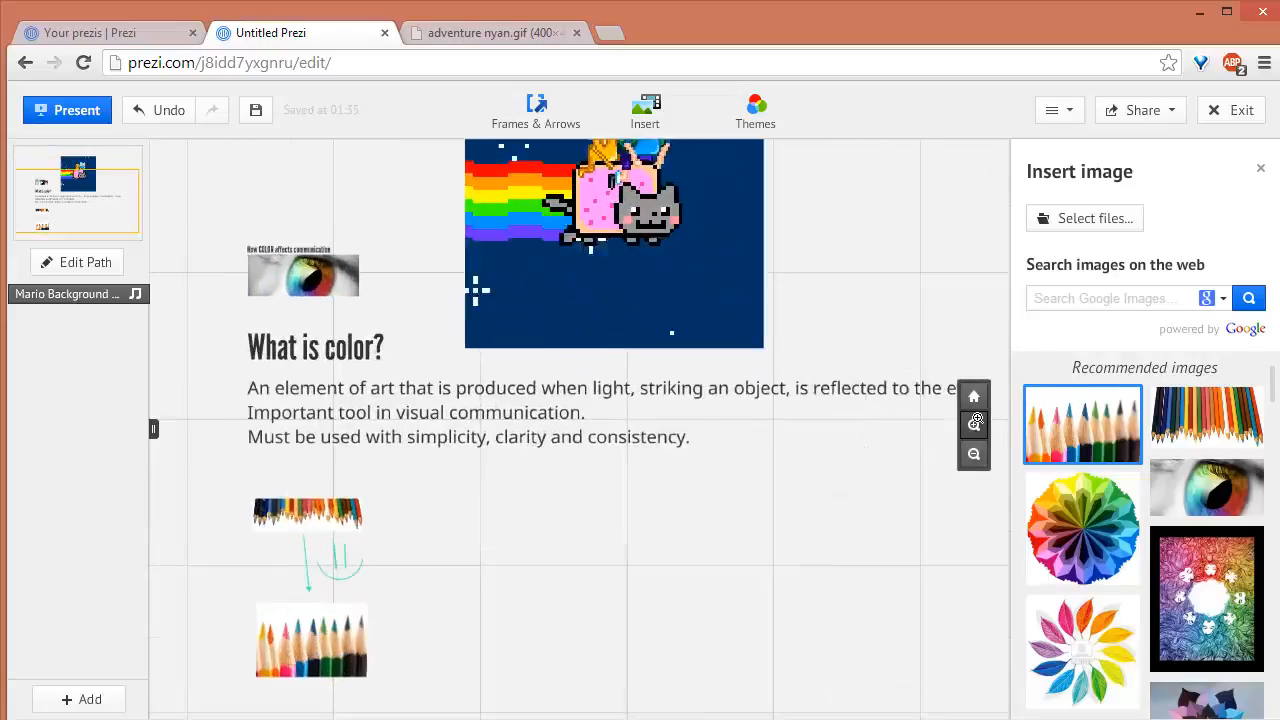
drag(210, 360, 371, 404)
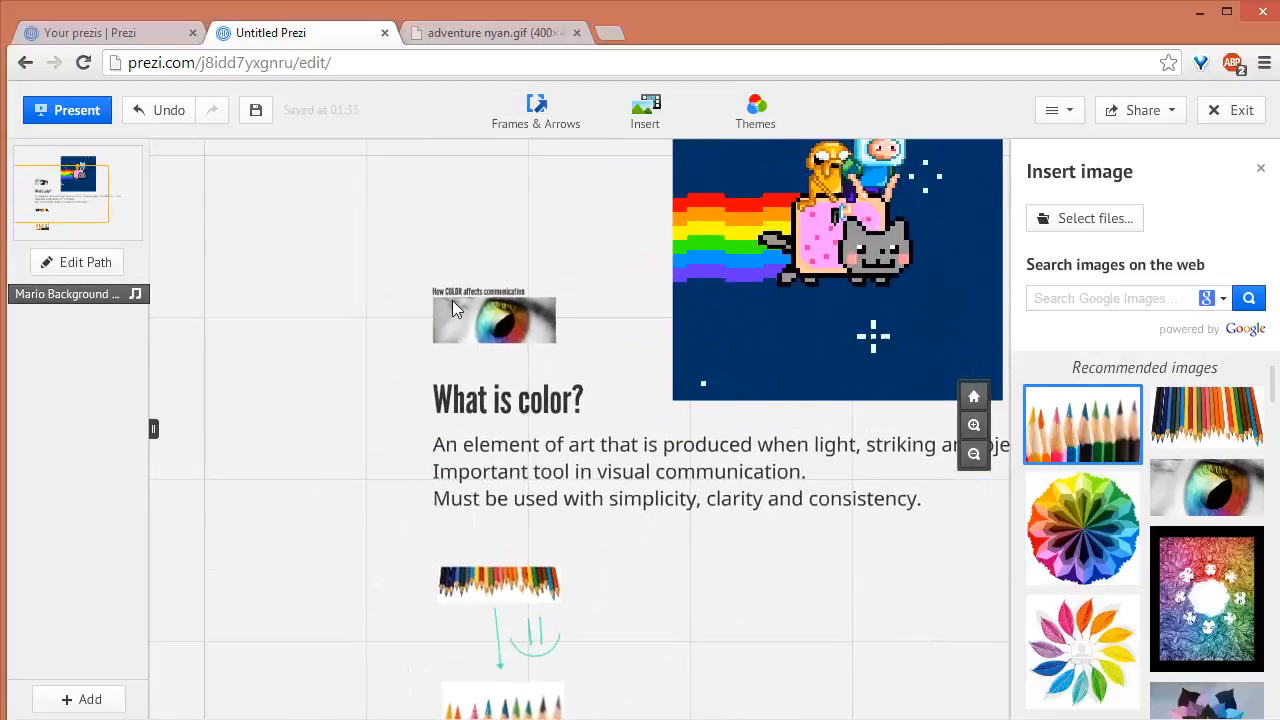
click(471, 405)
click(487, 474)
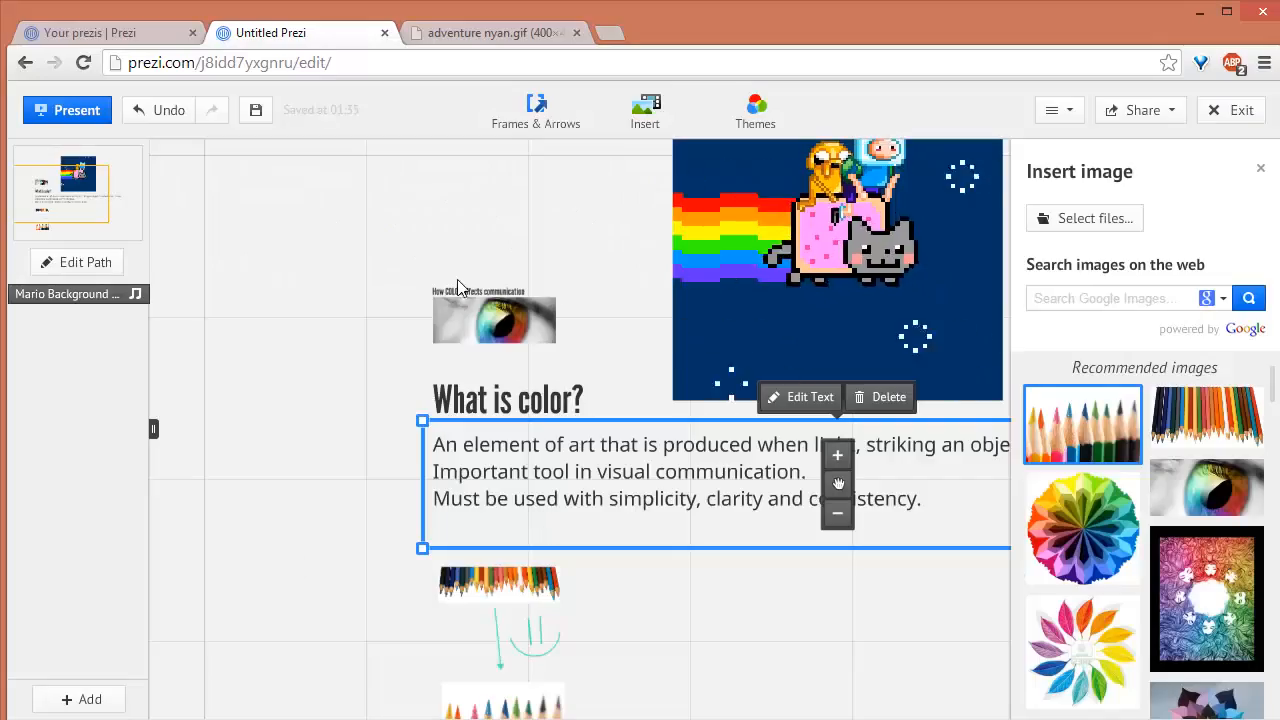
click(480, 400)
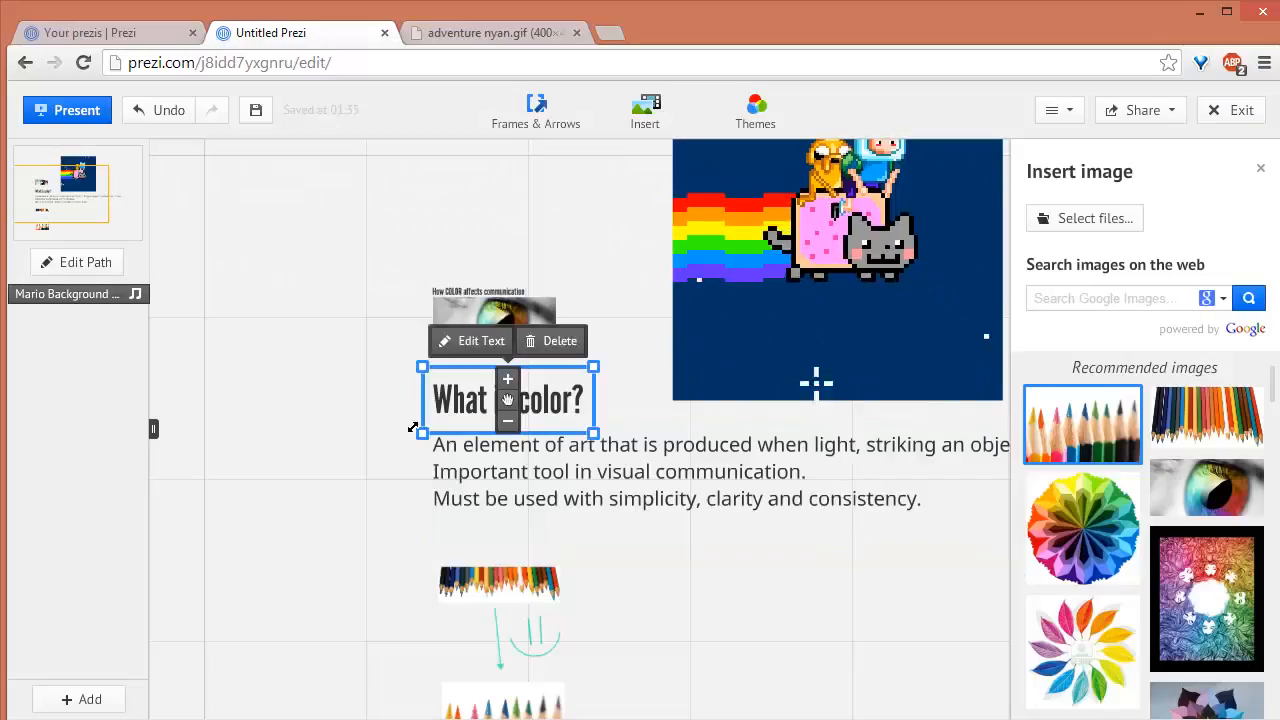
click(397, 459)
click(481, 292)
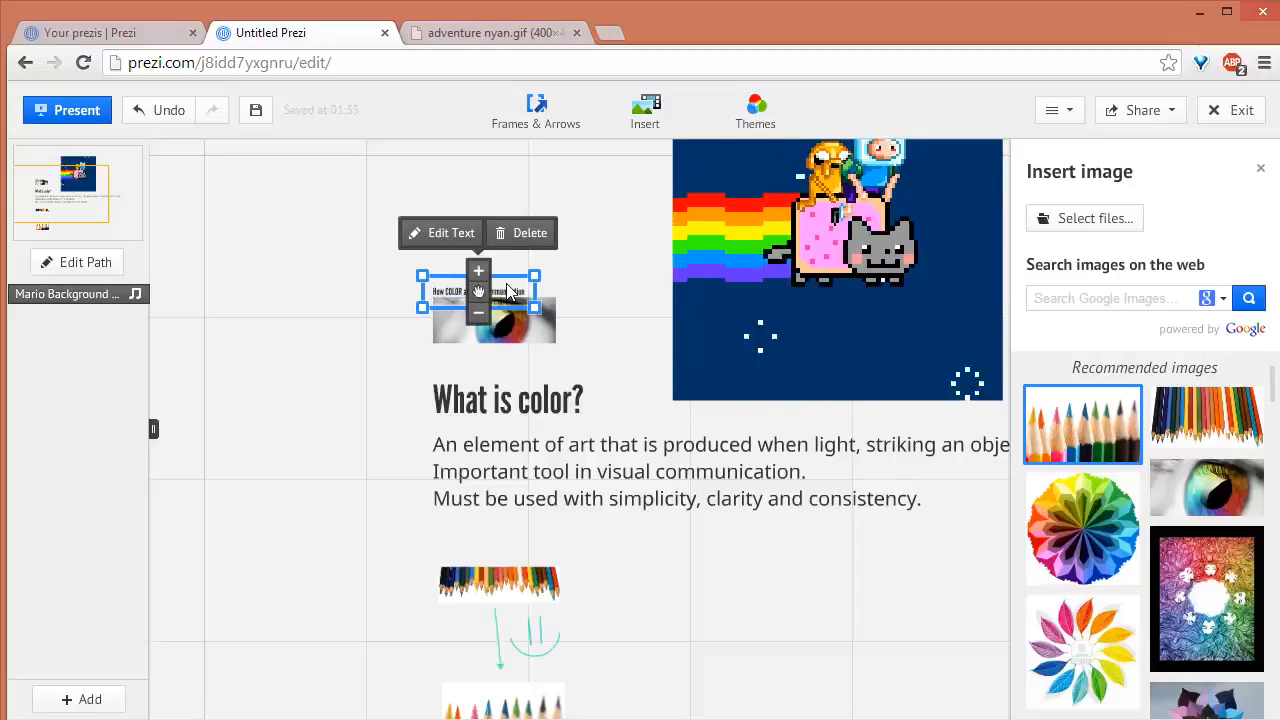
click(620, 298)
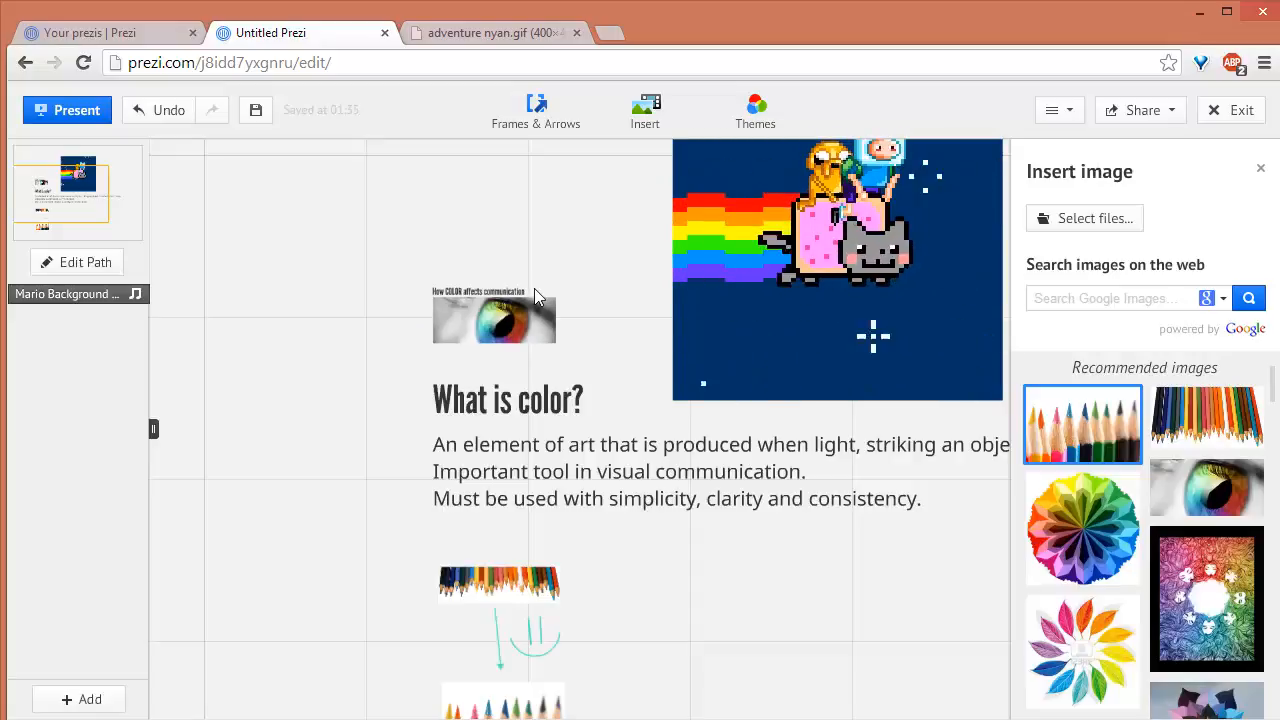
scroll(534, 288, up, 2)
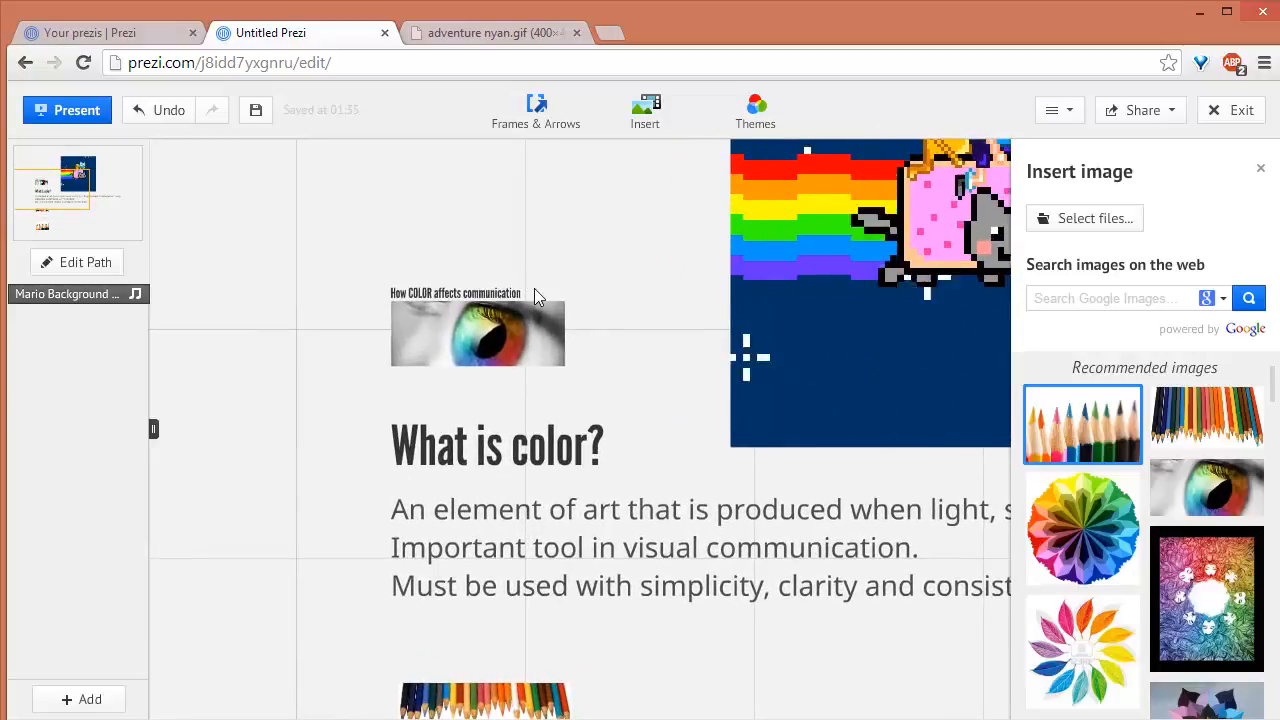
- Change the font colour of the whole title "How COLOR affects communication" above the eye image to dark teal
mouse_move(977, 451)
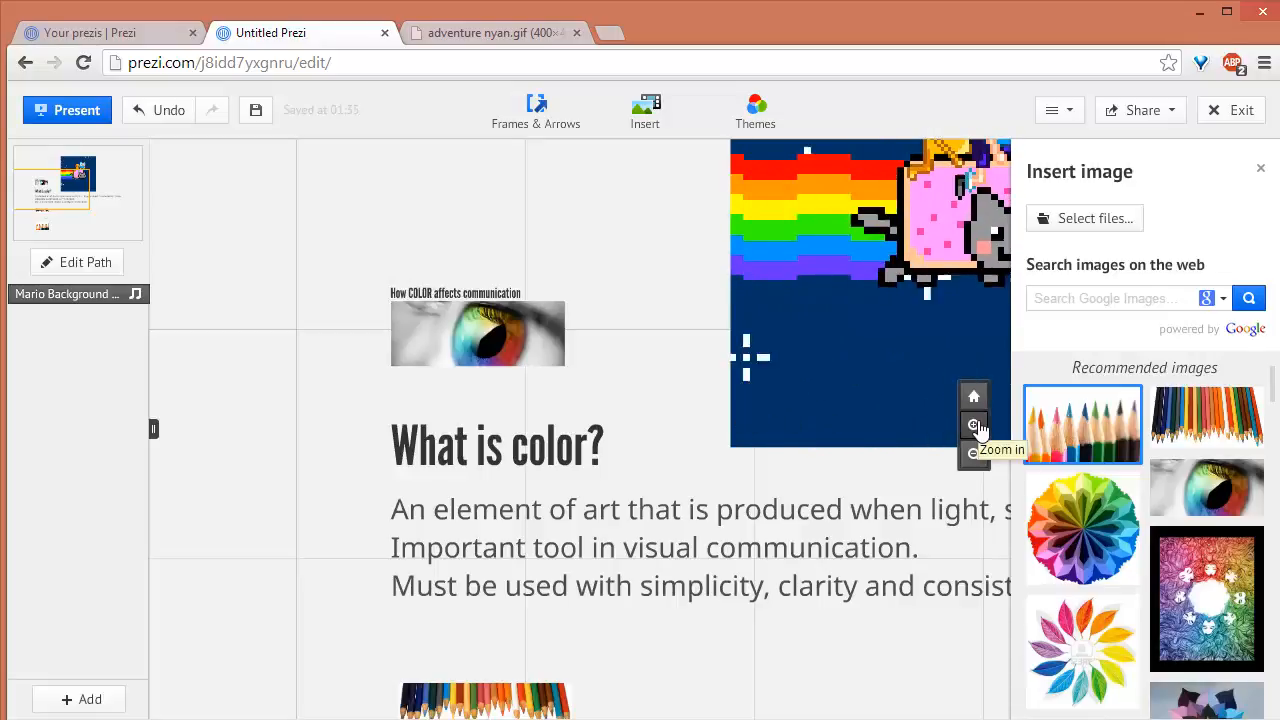
click(975, 424)
click(975, 422)
drag(598, 254, 832, 460)
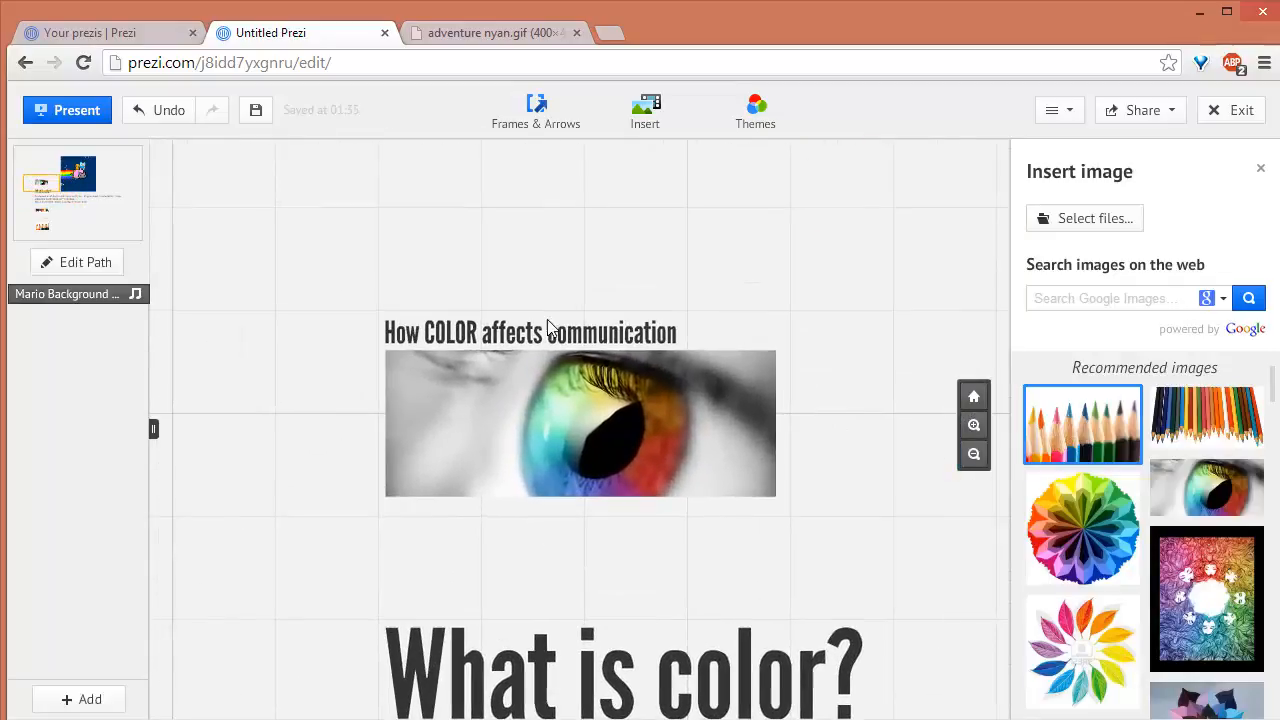
click(493, 335)
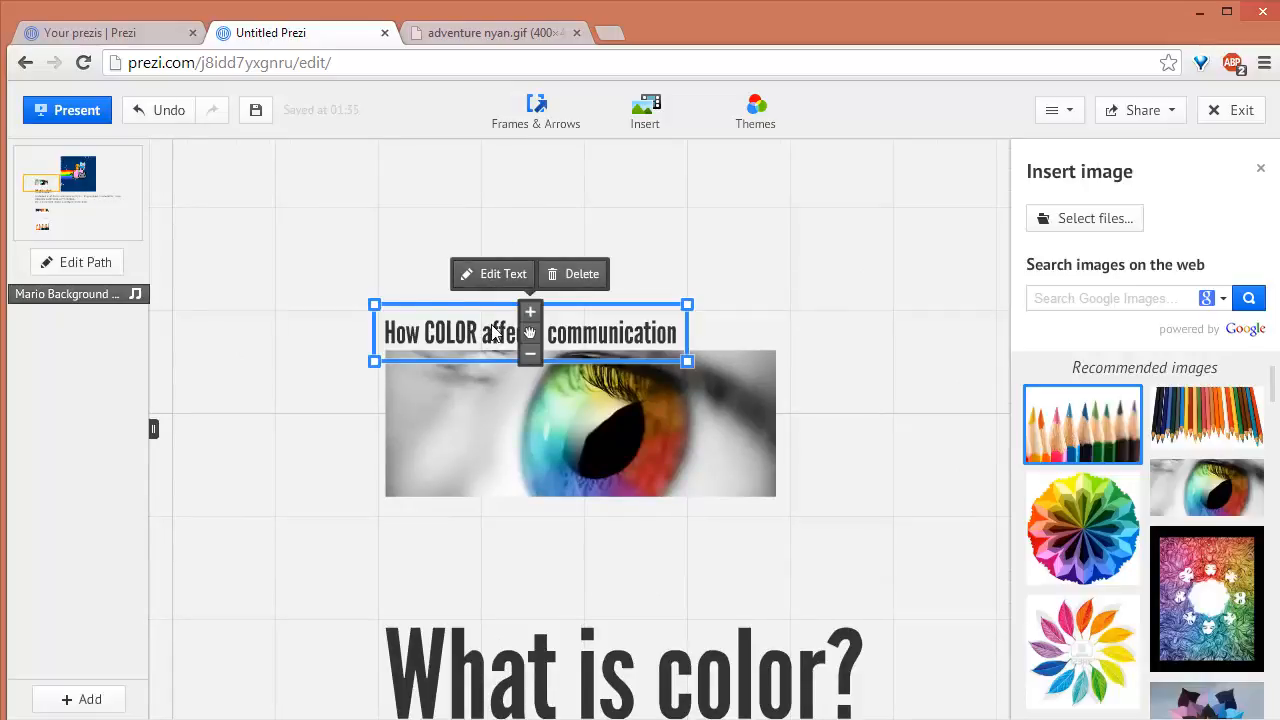
click(492, 334)
click(556, 324)
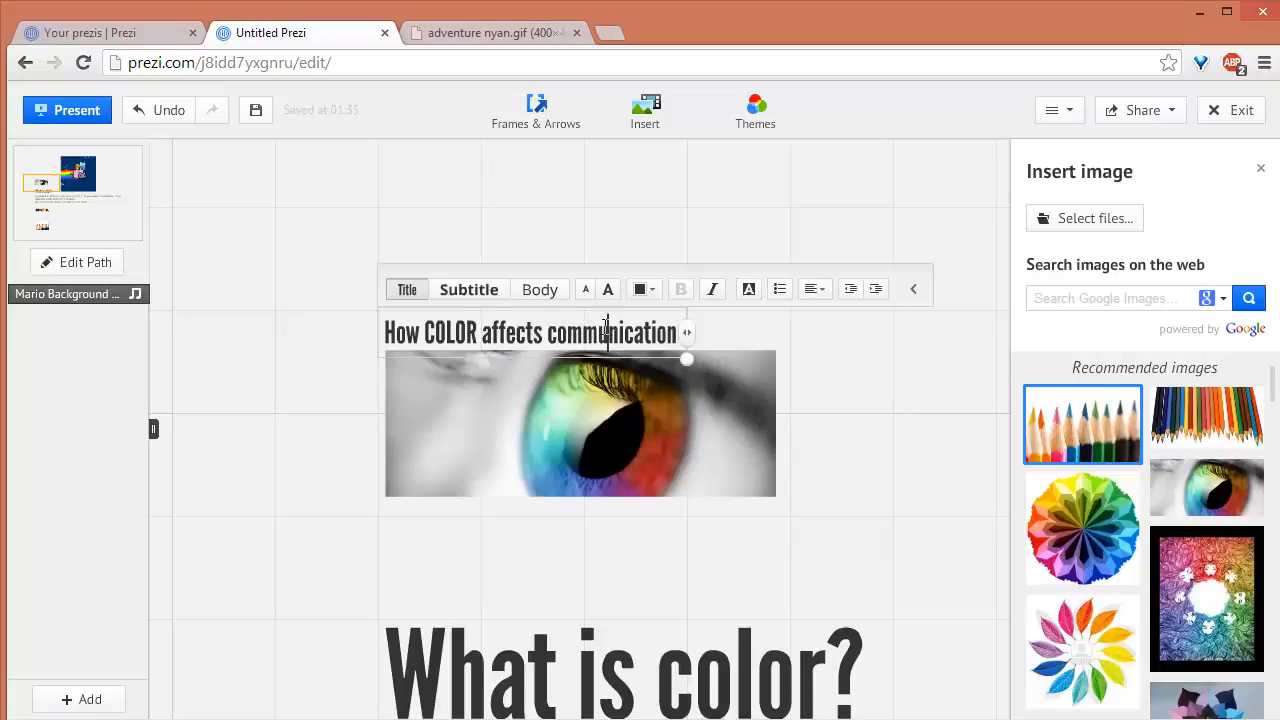
drag(387, 332, 679, 334)
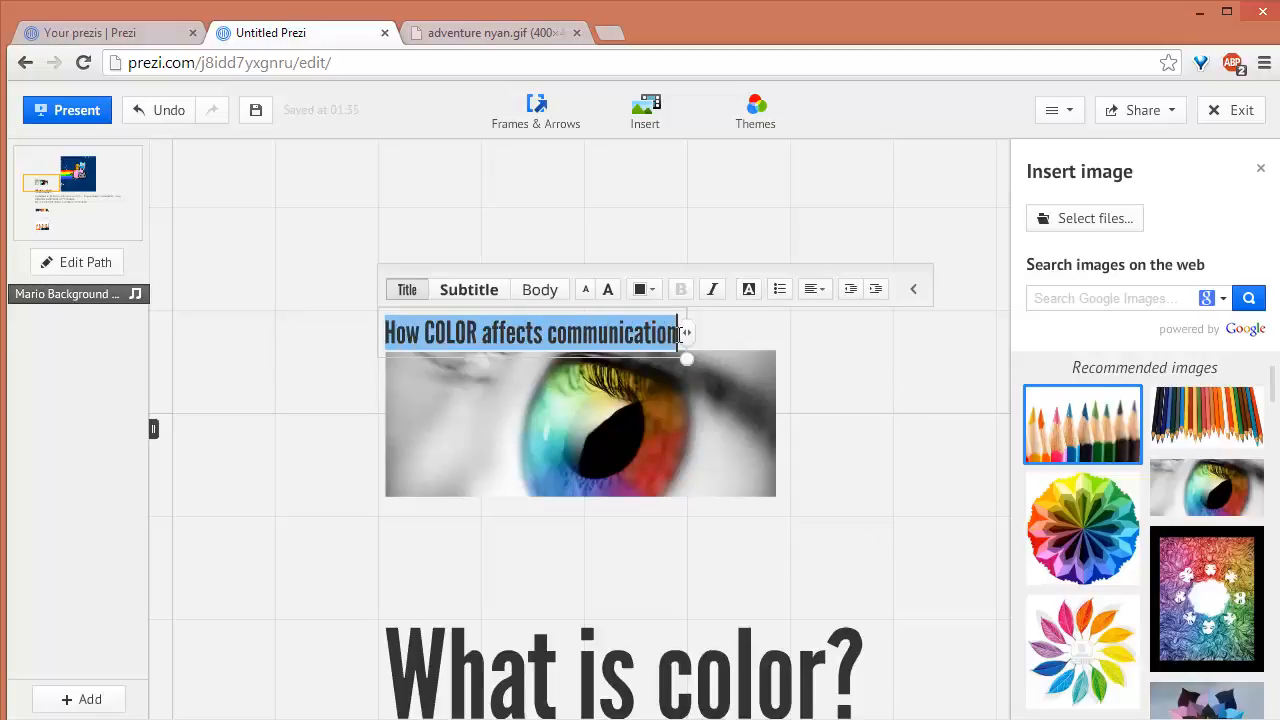
click(645, 290)
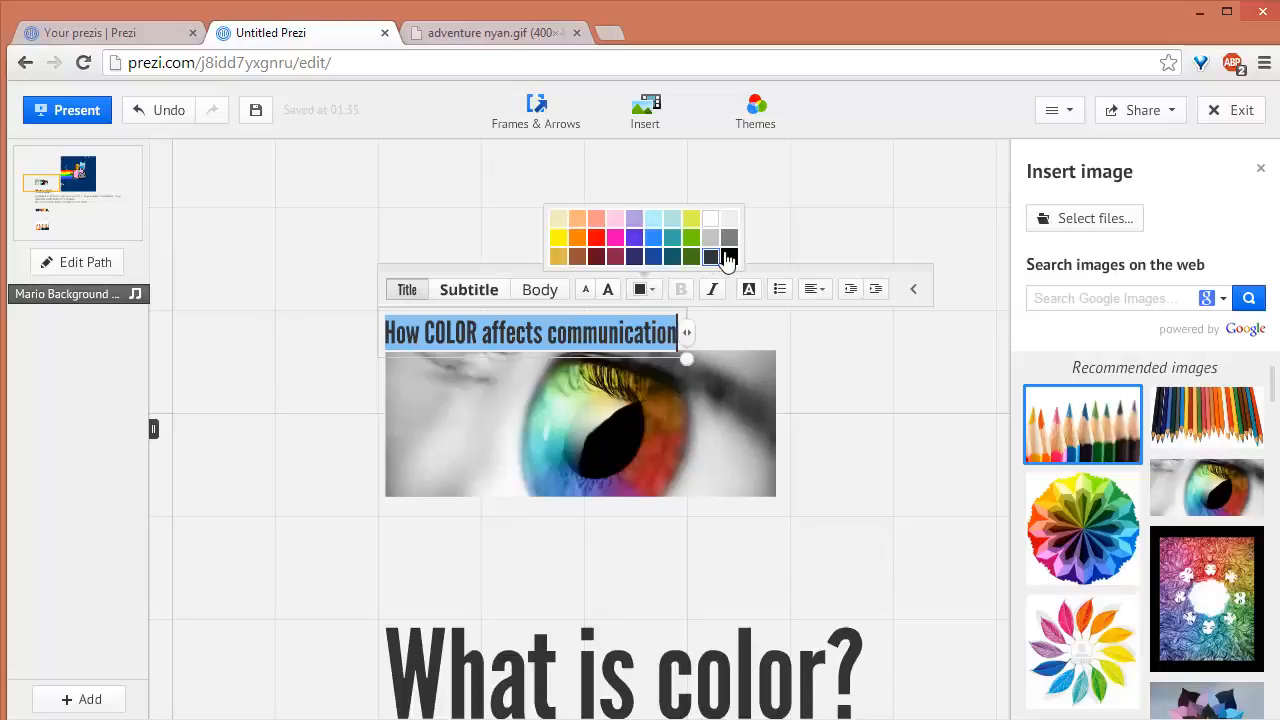
click(672, 258)
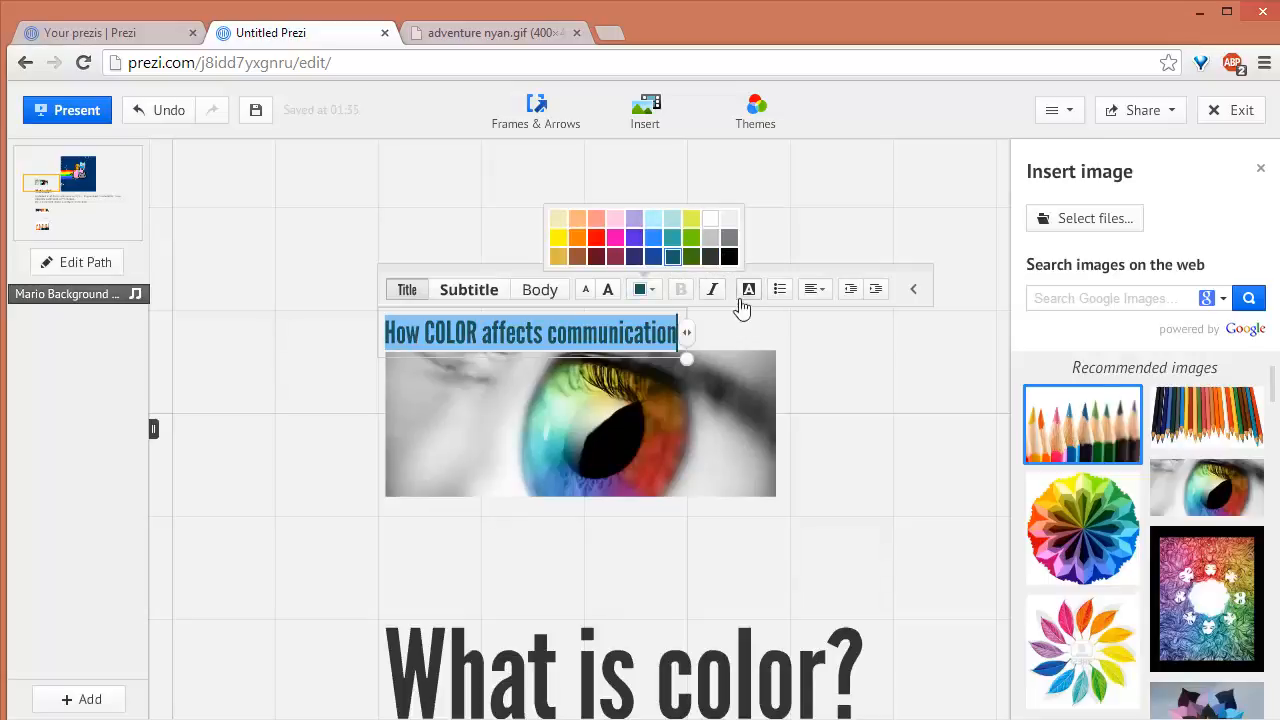
click(758, 328)
- Colour only the word "communication" in the title above the eye image dark blue
click(628, 337)
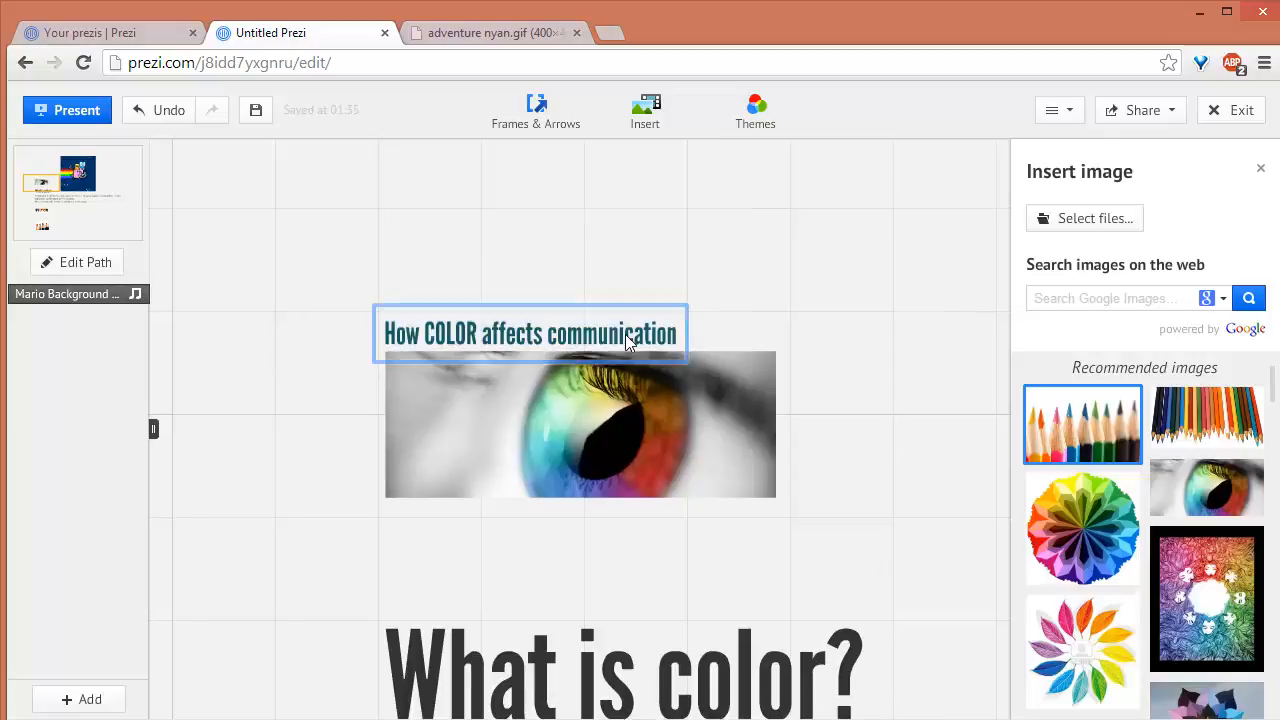
click(628, 337)
double_click(628, 337)
click(643, 292)
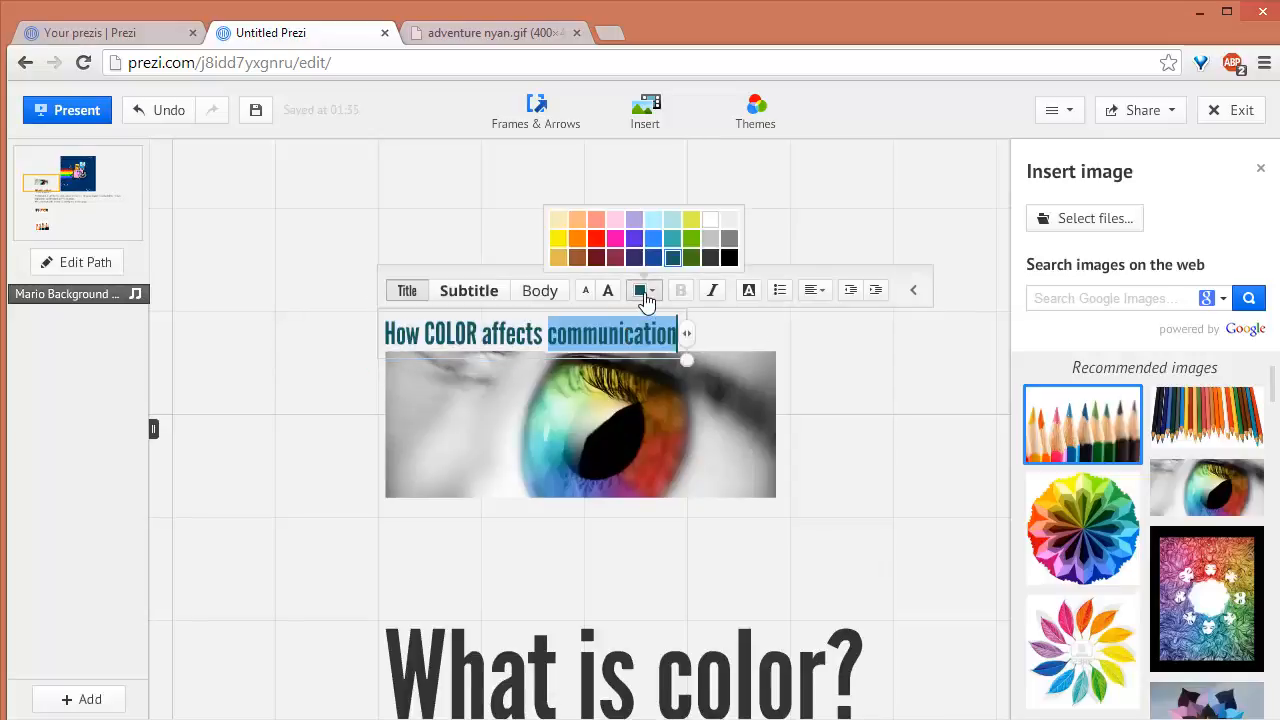
click(653, 259)
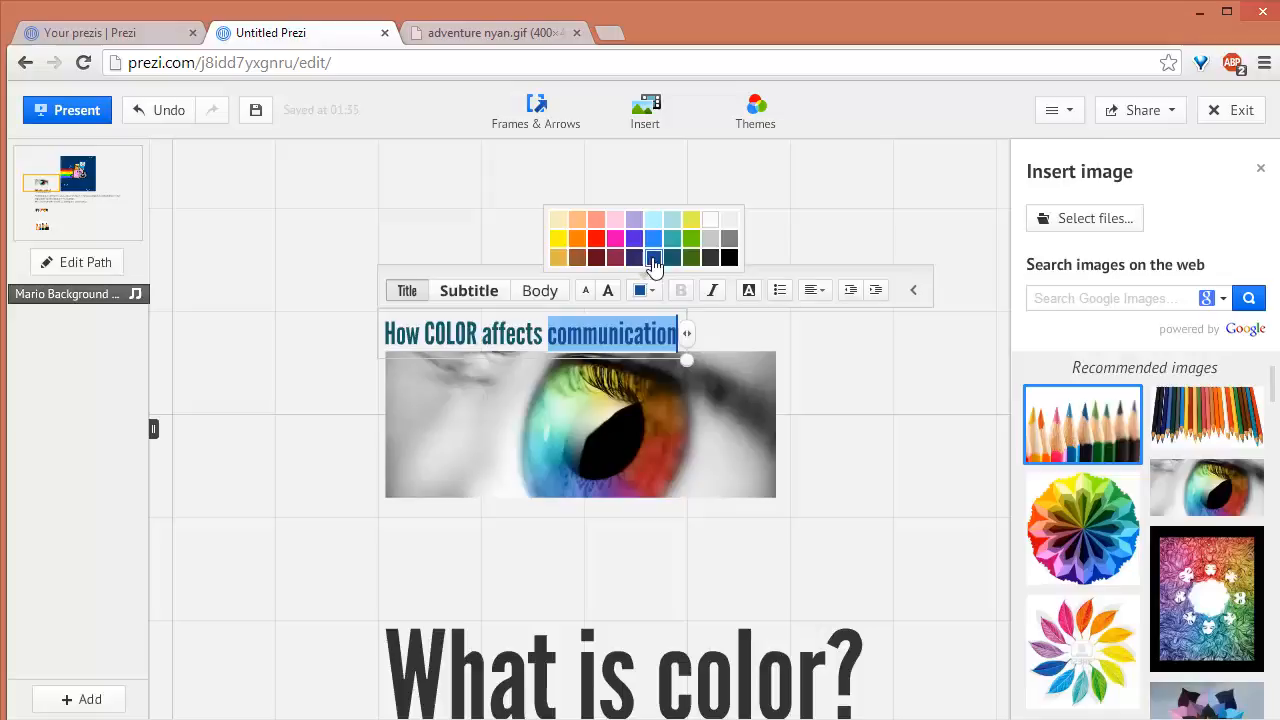
click(721, 333)
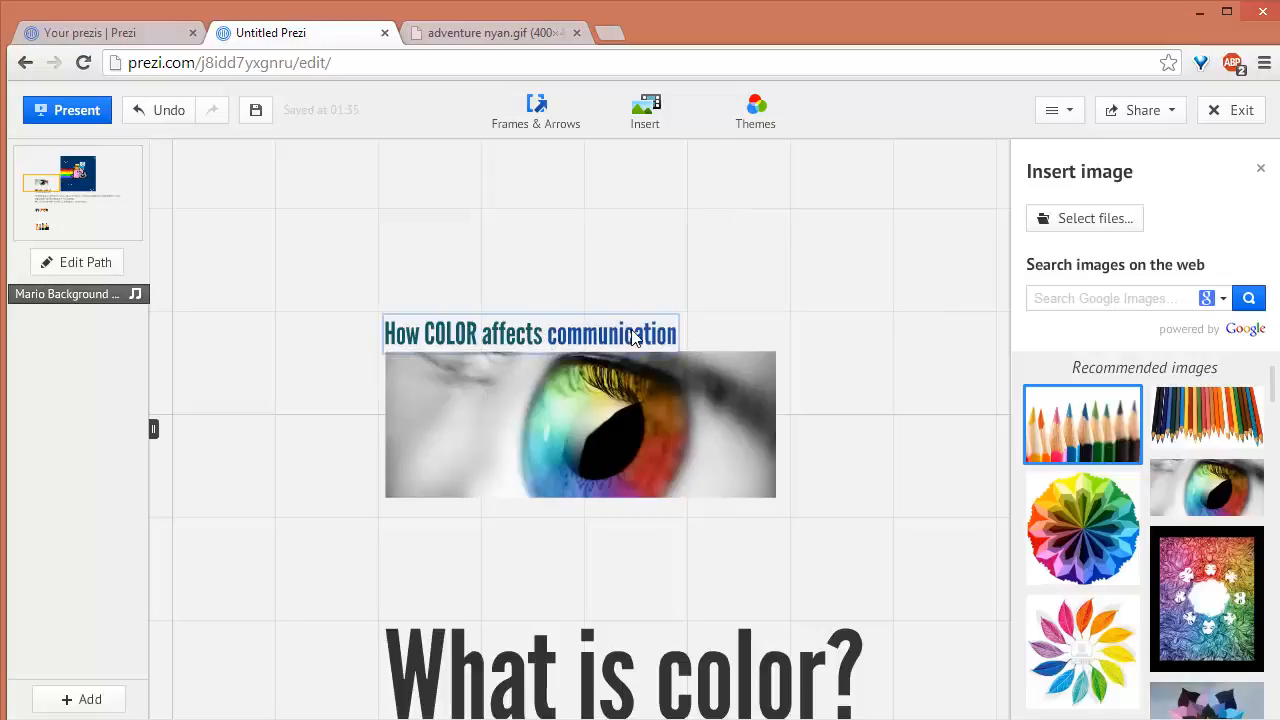
- Set the font colour of the entire title above the eye image back to dark grey
click(552, 335)
triple_click(552, 333)
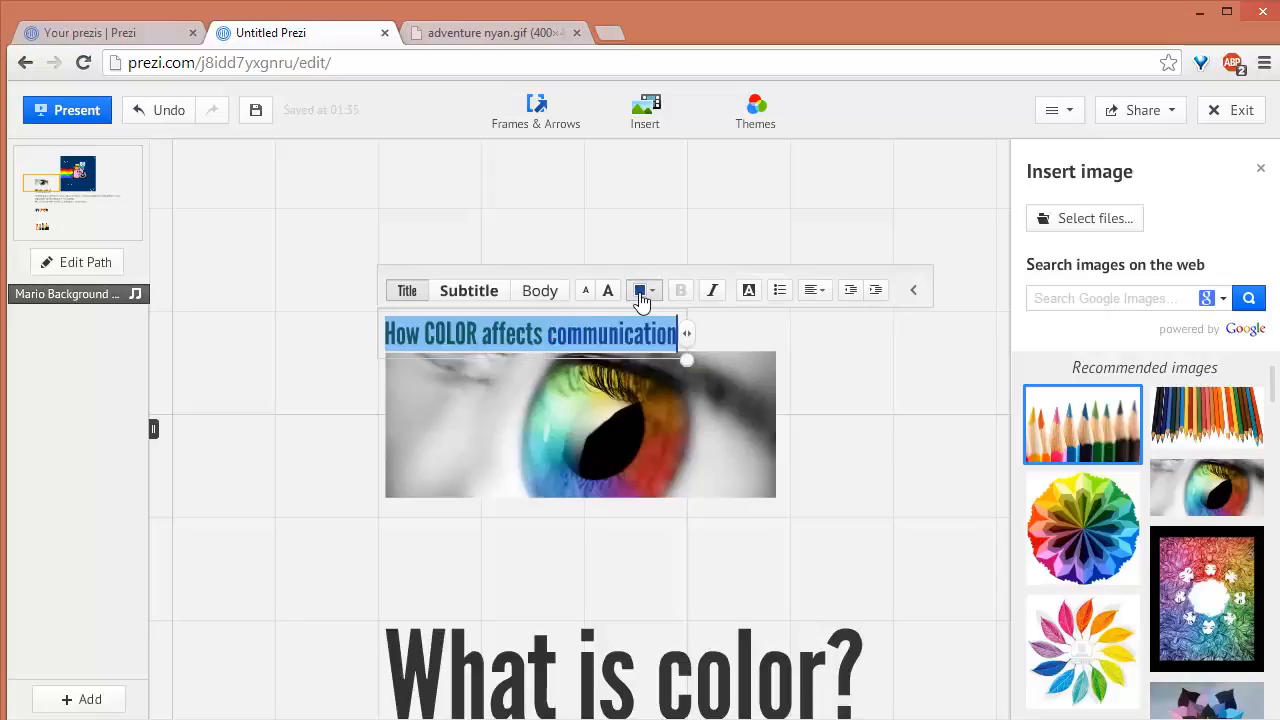
click(640, 291)
click(711, 259)
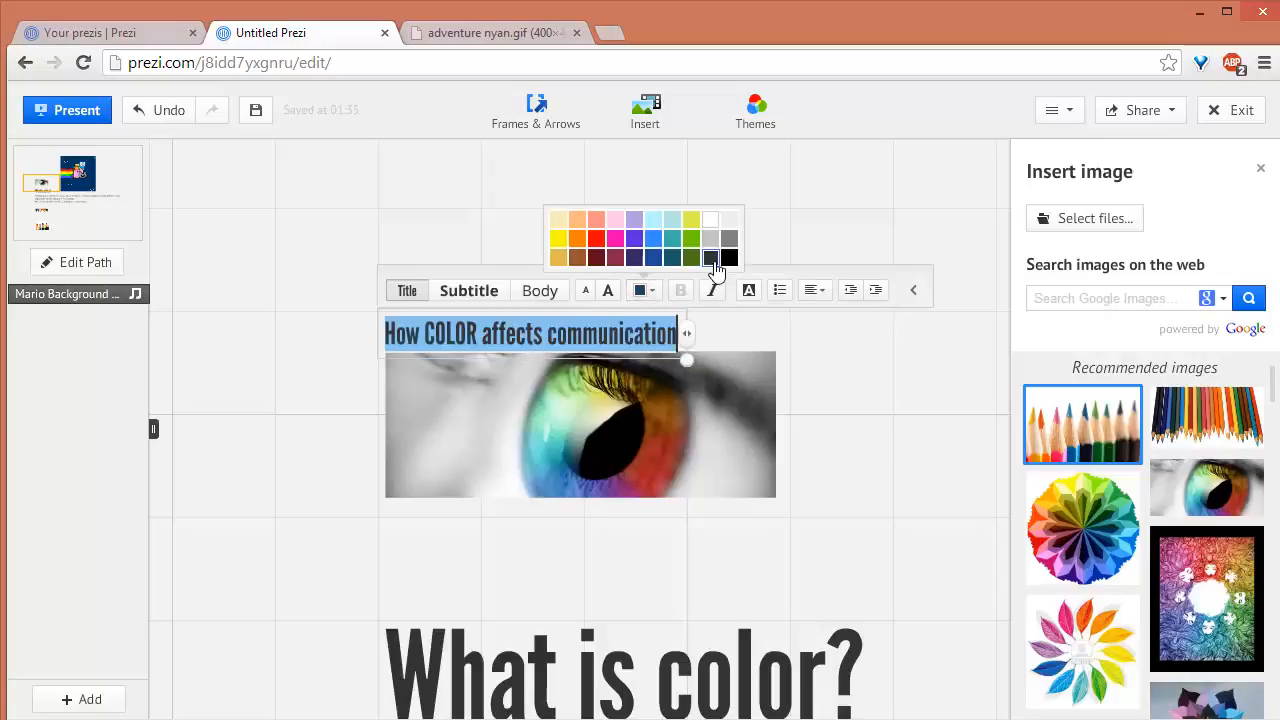
click(857, 372)
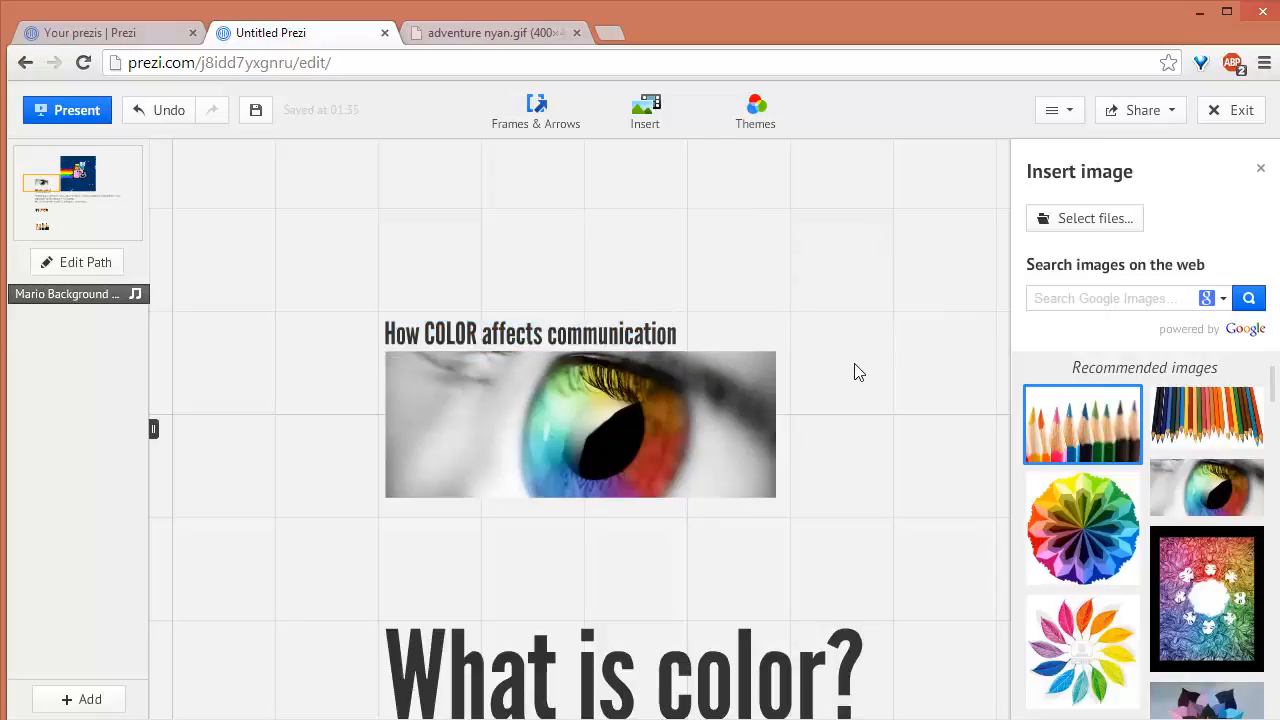
- Capitalize the words "Communication" and "Affects" in the title so it reads "How COLOR Affects Communication"
click(546, 337)
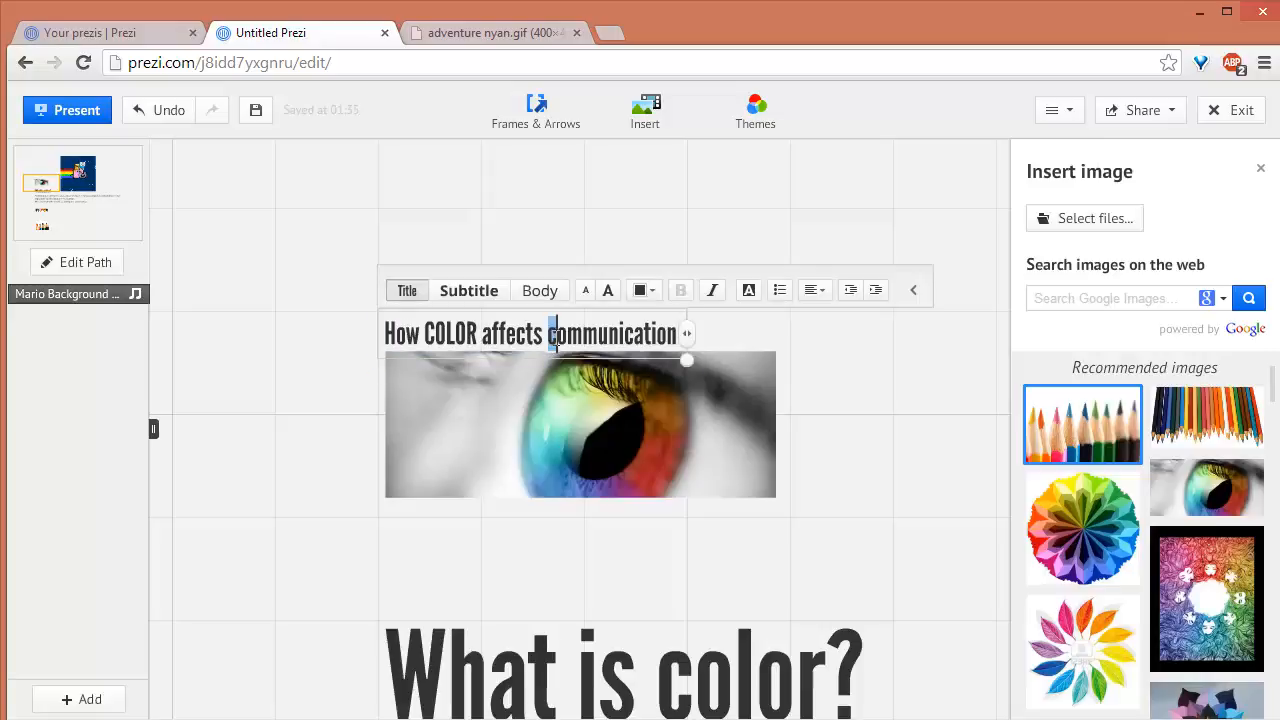
text(C)
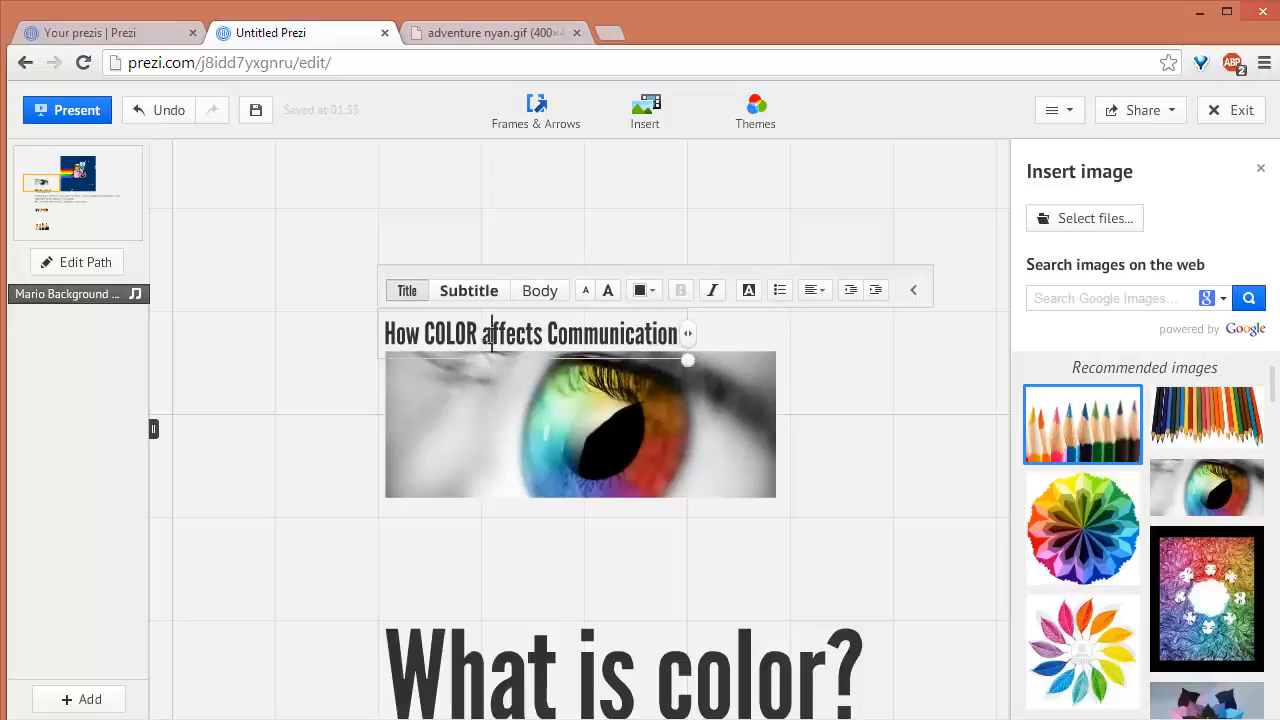
text(A)
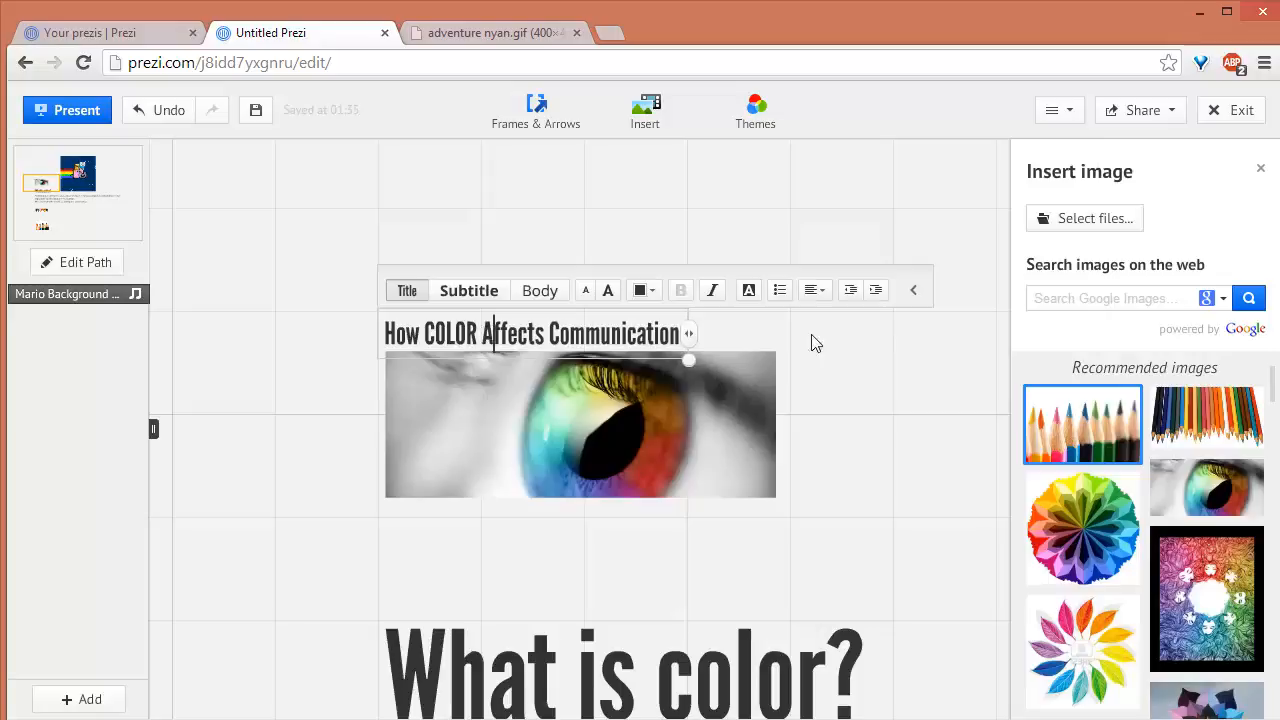
click(890, 356)
- Try scaling the title's text box and rotating it clockwise to a diagonal, and bring it back to horizontal above the eye image
click(648, 333)
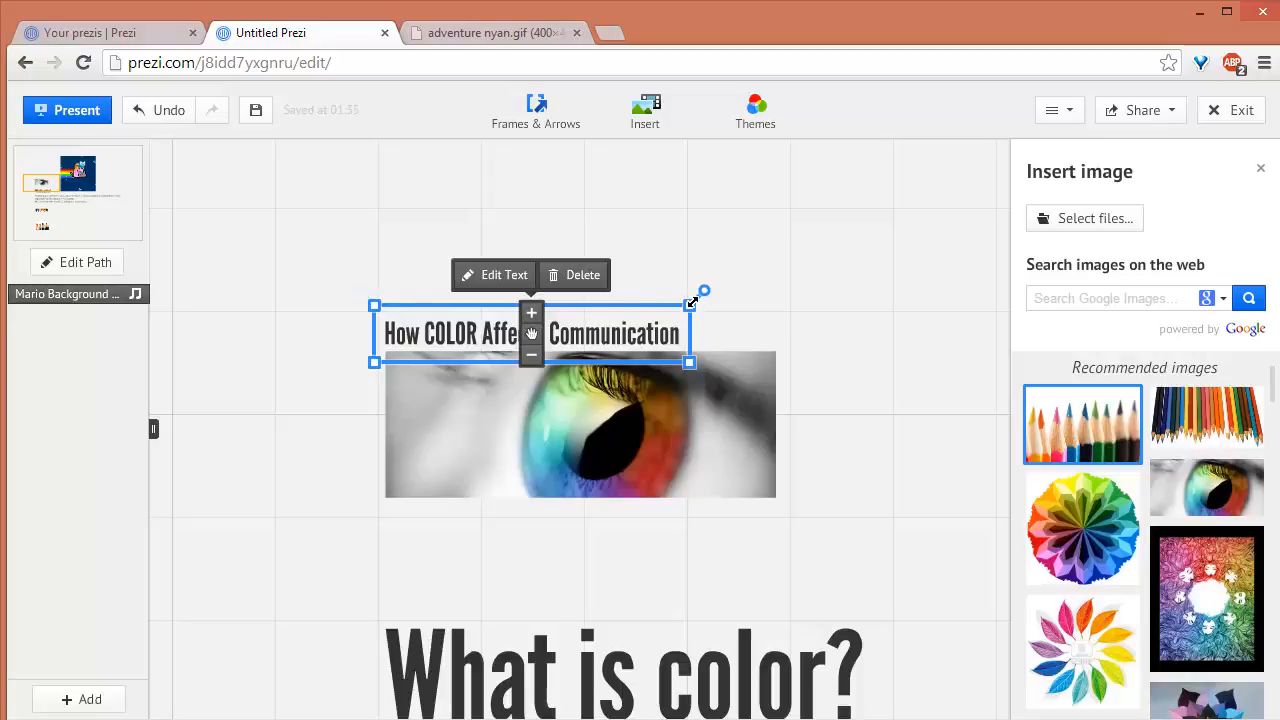
drag(691, 302, 693, 336)
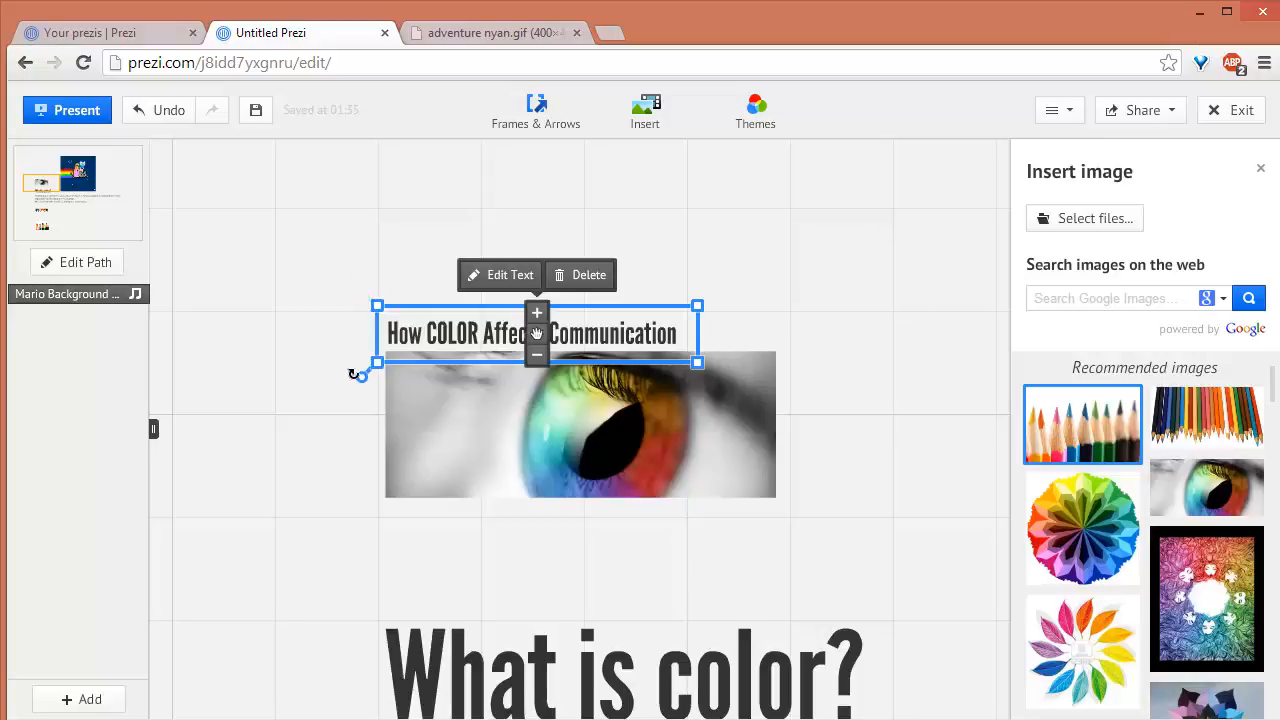
drag(353, 374, 435, 268)
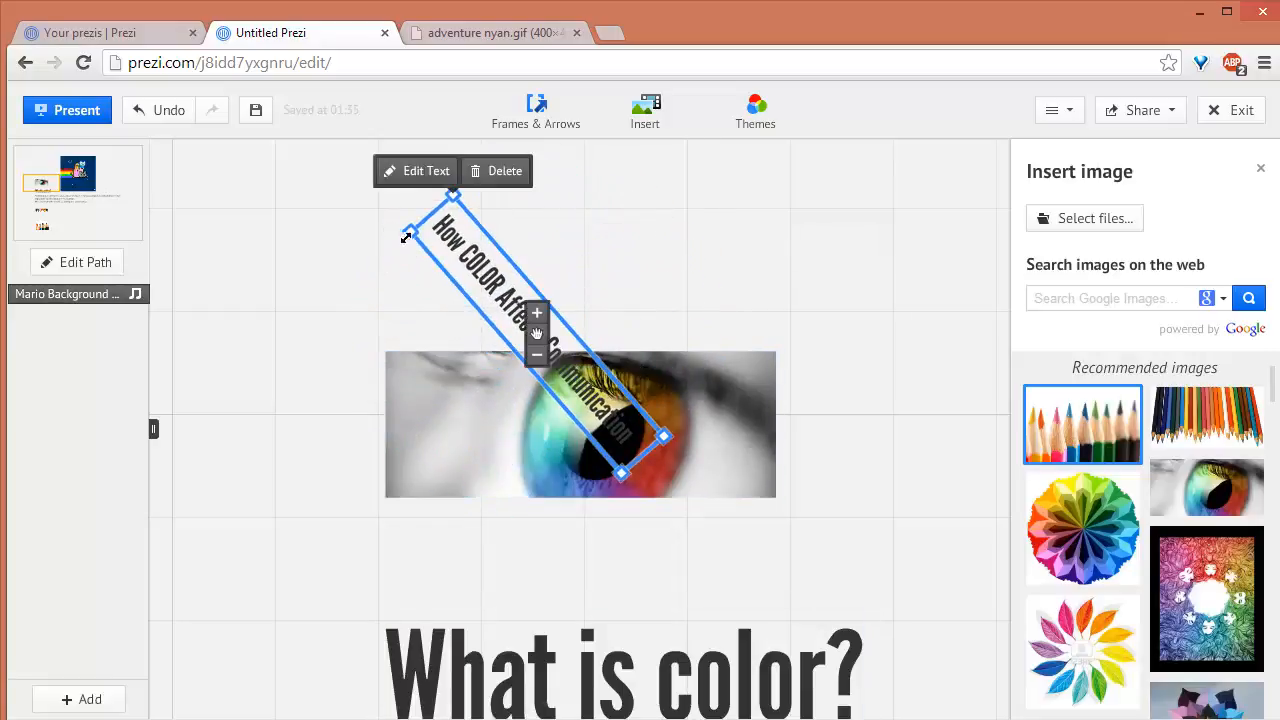
drag(391, 231, 358, 372)
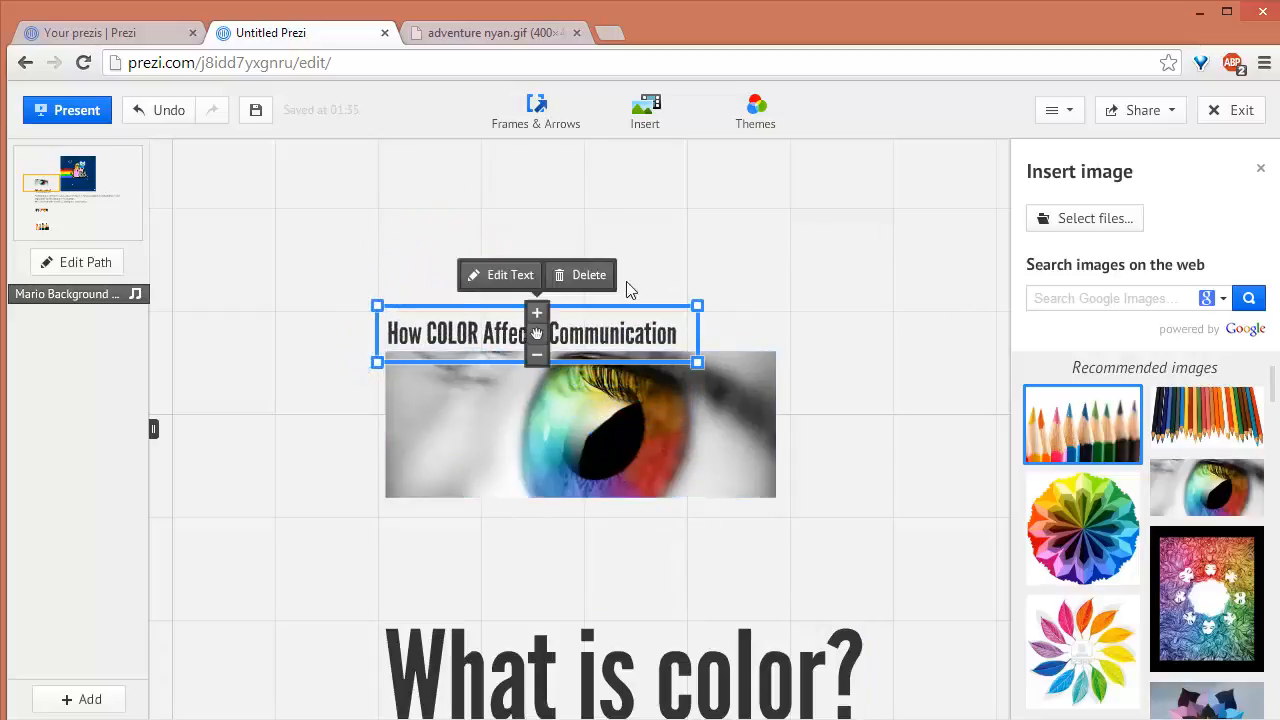
- Try italics and a one-step larger font size on the title, reverting each change
click(651, 334)
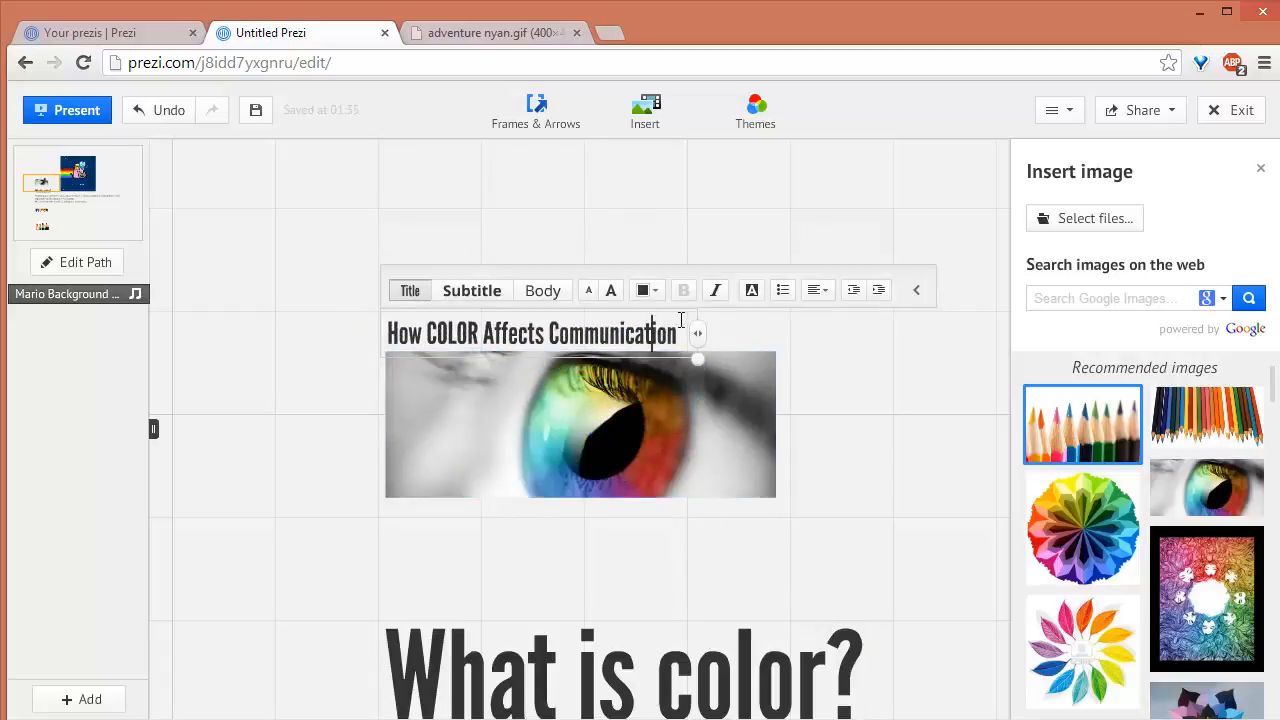
drag(678, 333, 372, 324)
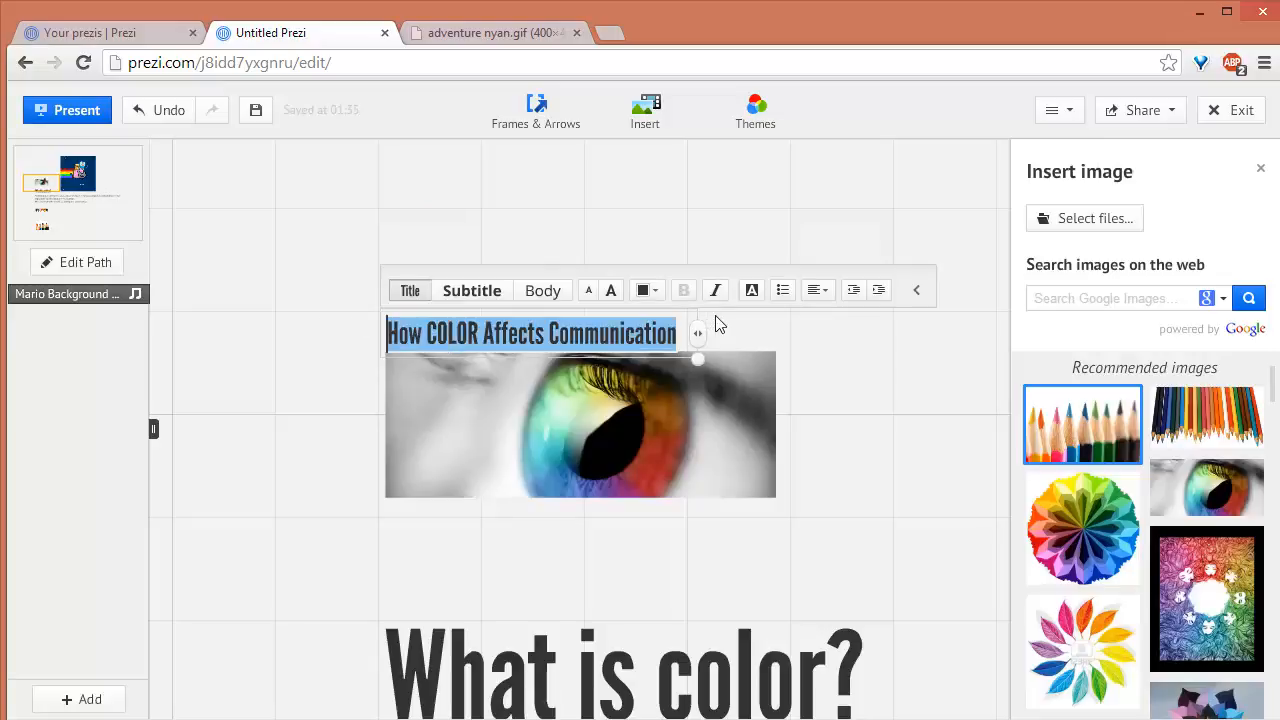
click(714, 292)
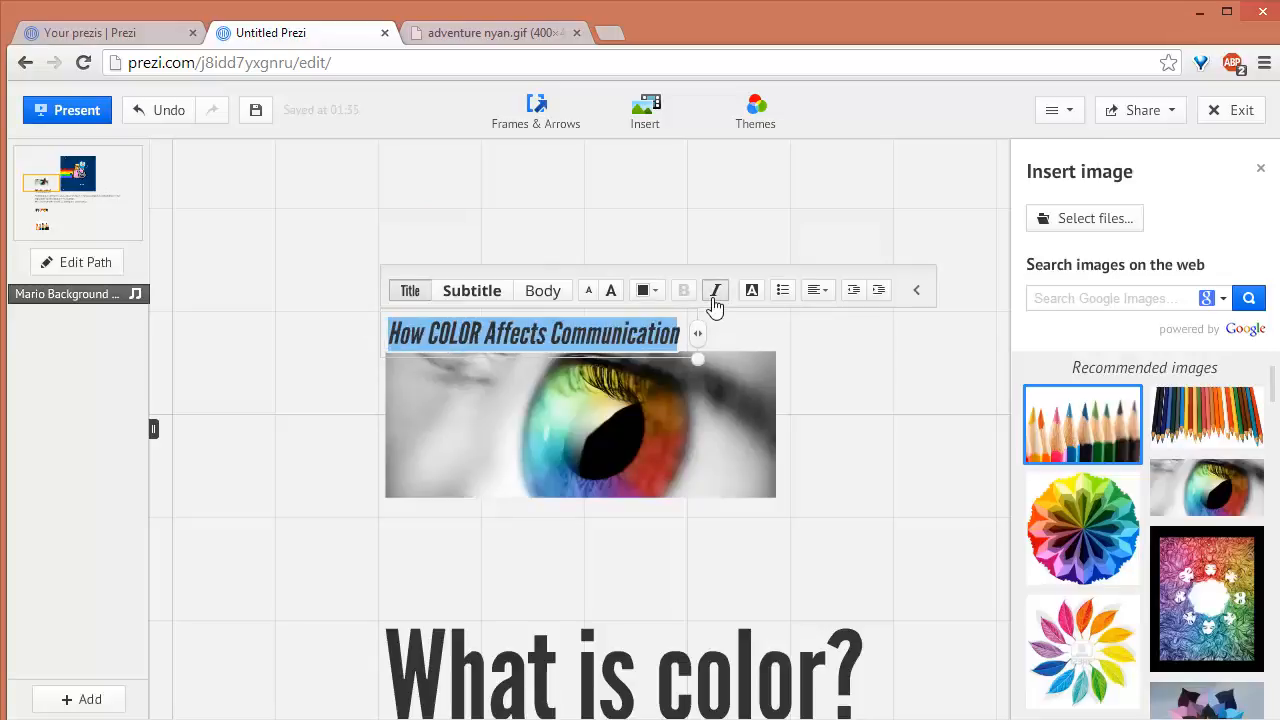
click(714, 294)
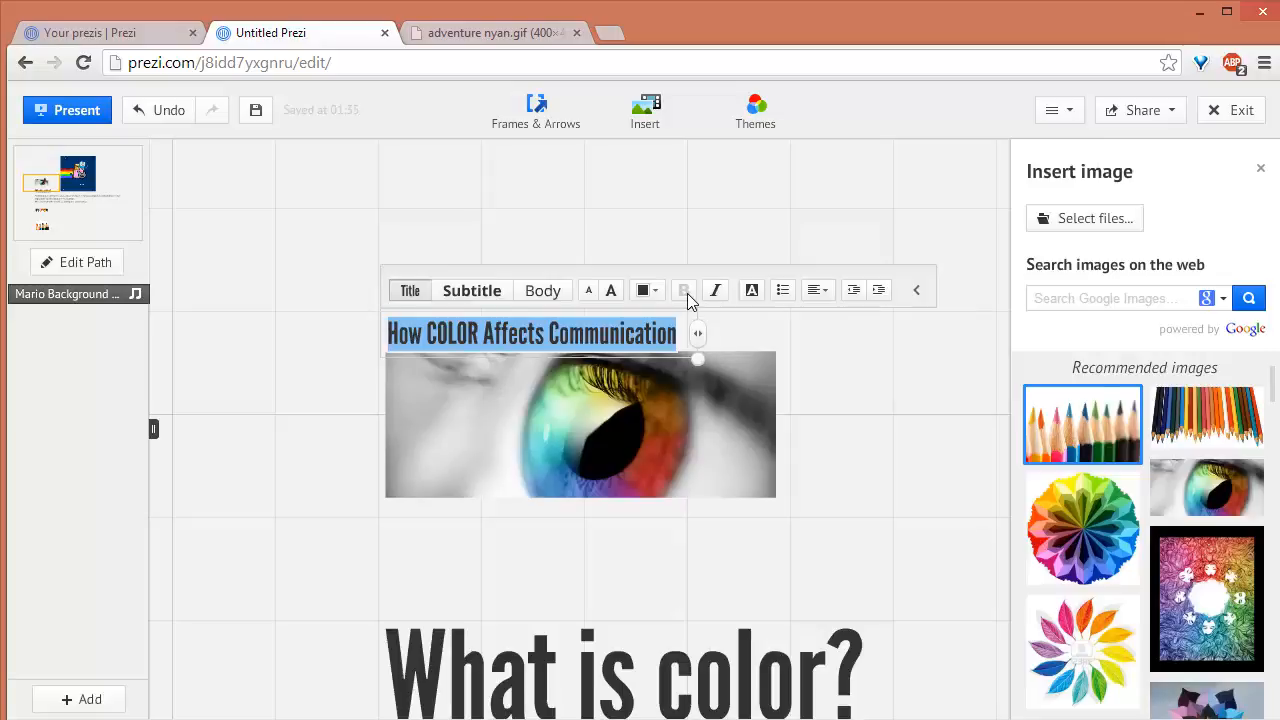
click(611, 296)
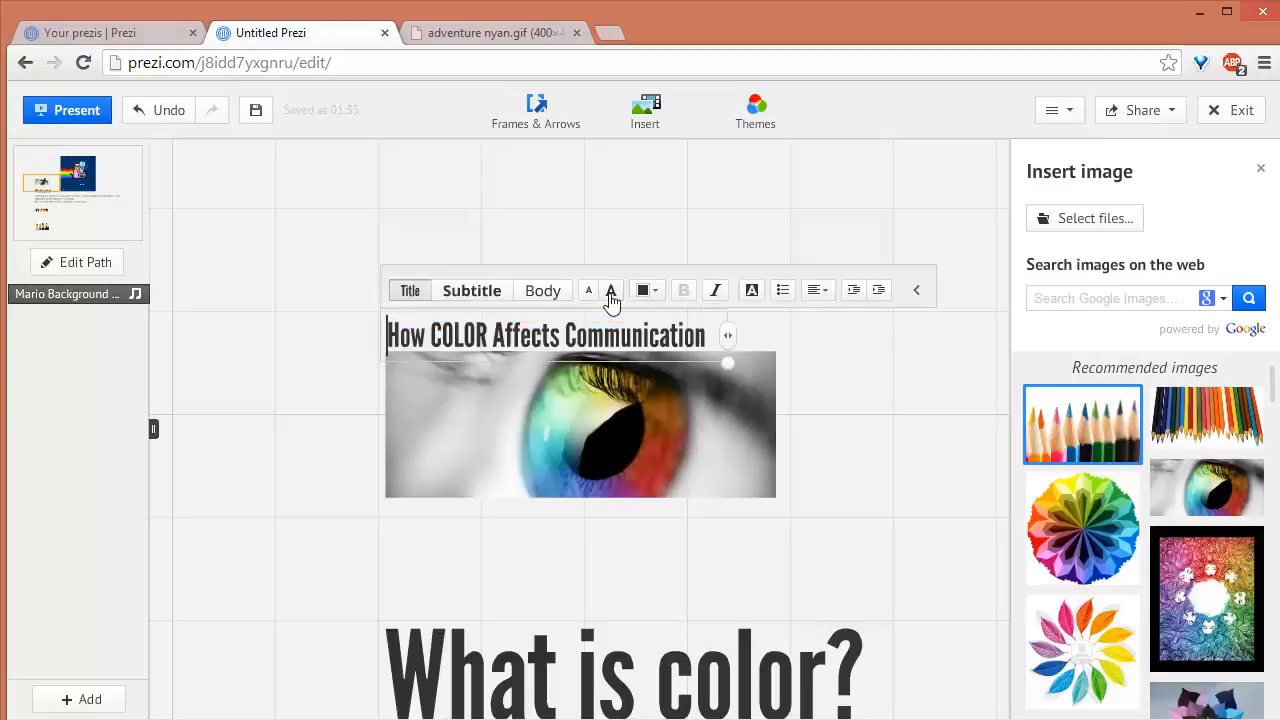
click(588, 292)
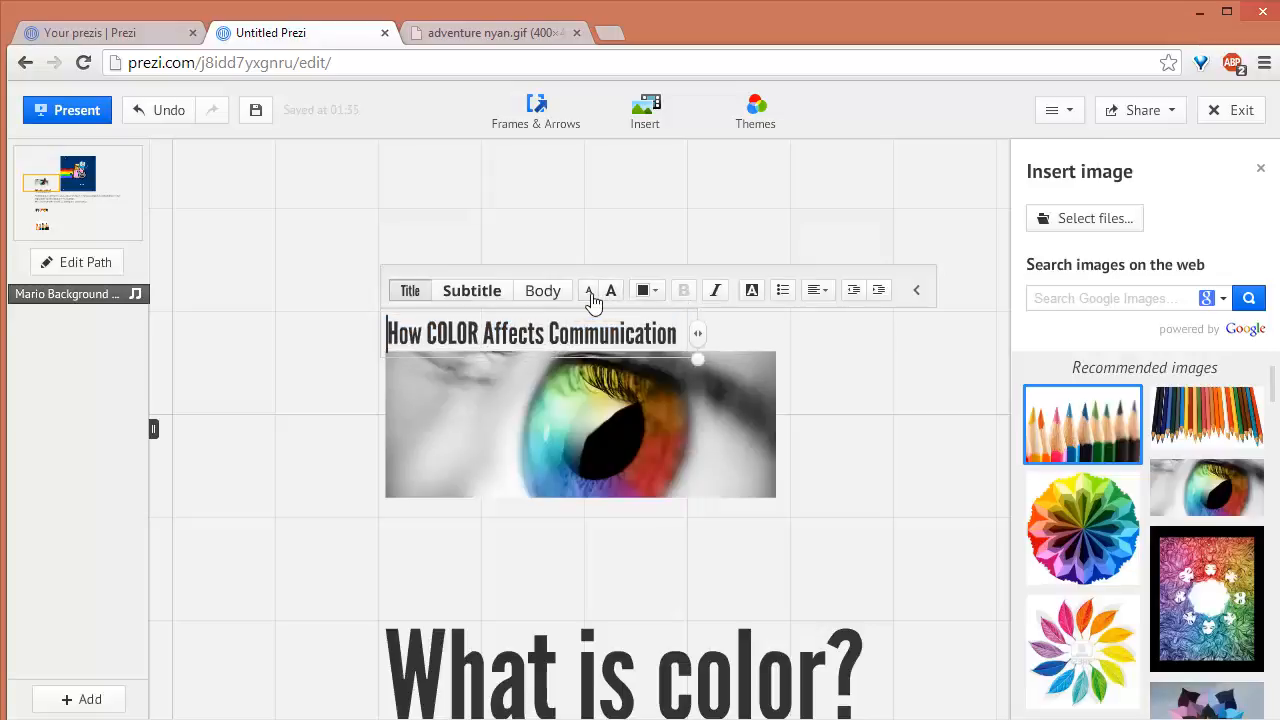
- Add a grey background fill behind the title "How COLOR Affects Communication"
click(746, 292)
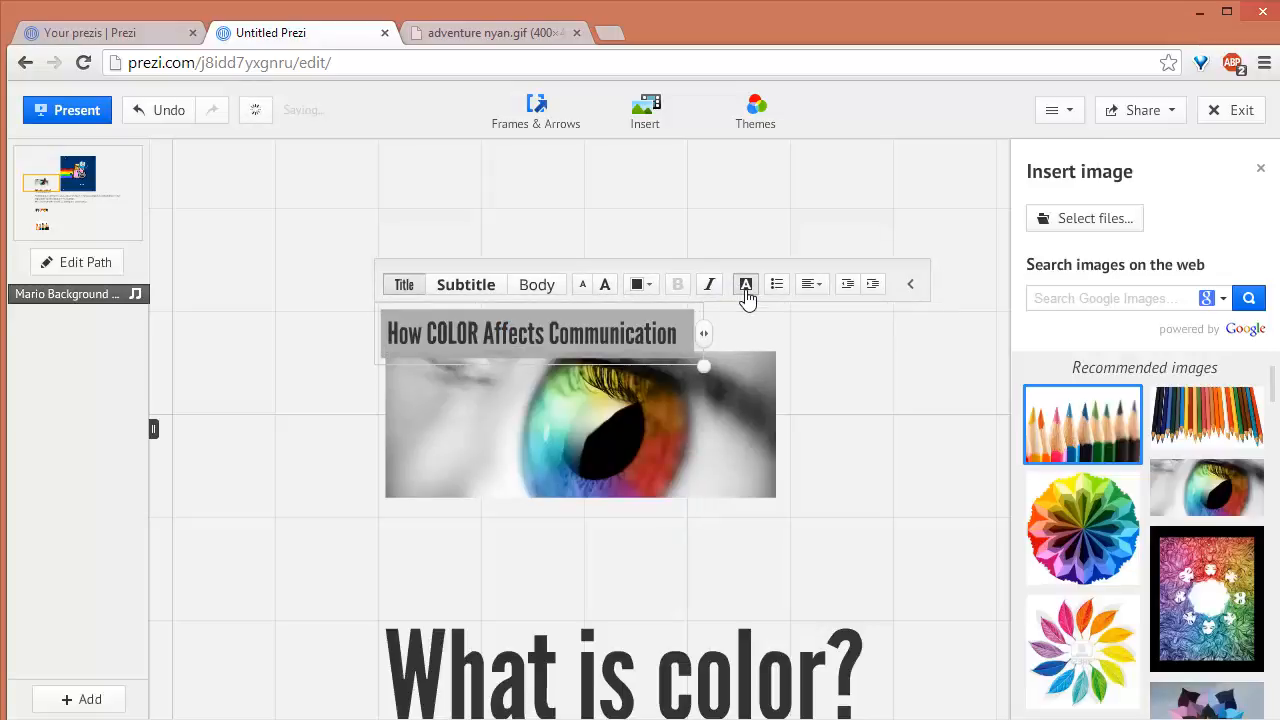
- Select the whole title text, try bullet formatting on it and switch it back off, and remove the grey background fill
click(735, 318)
click(604, 332)
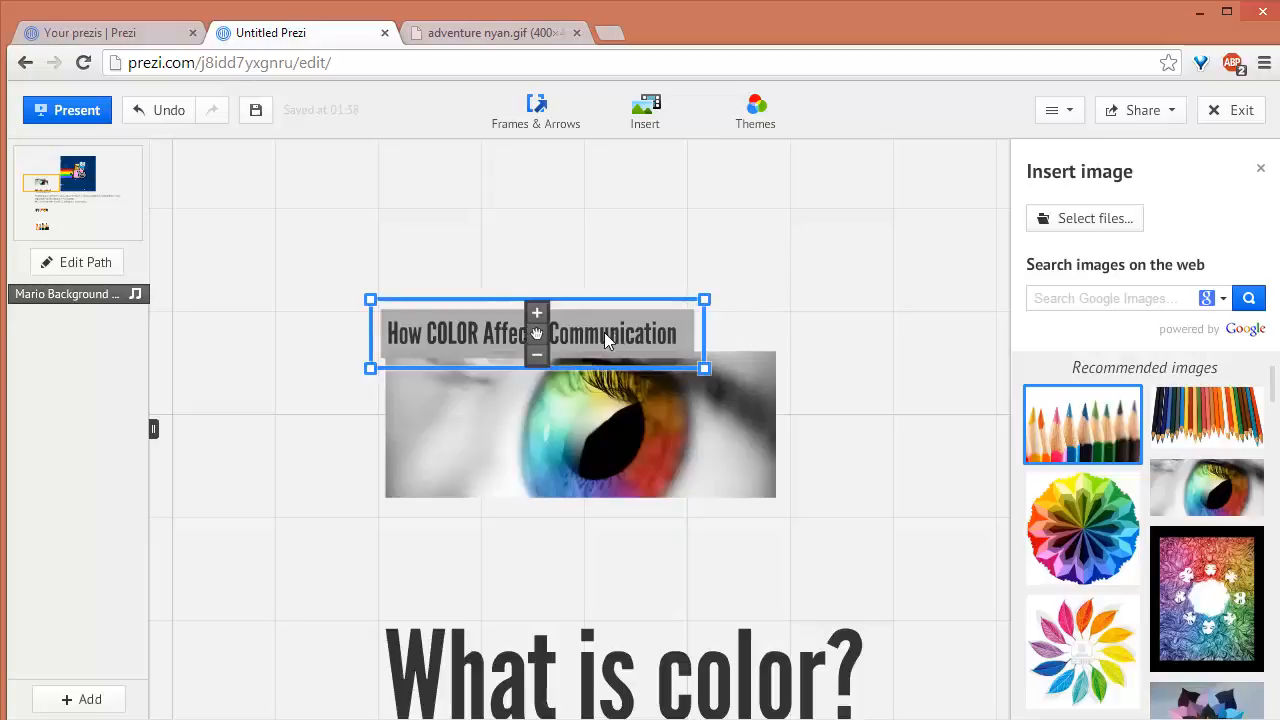
click(681, 344)
double_click(654, 344)
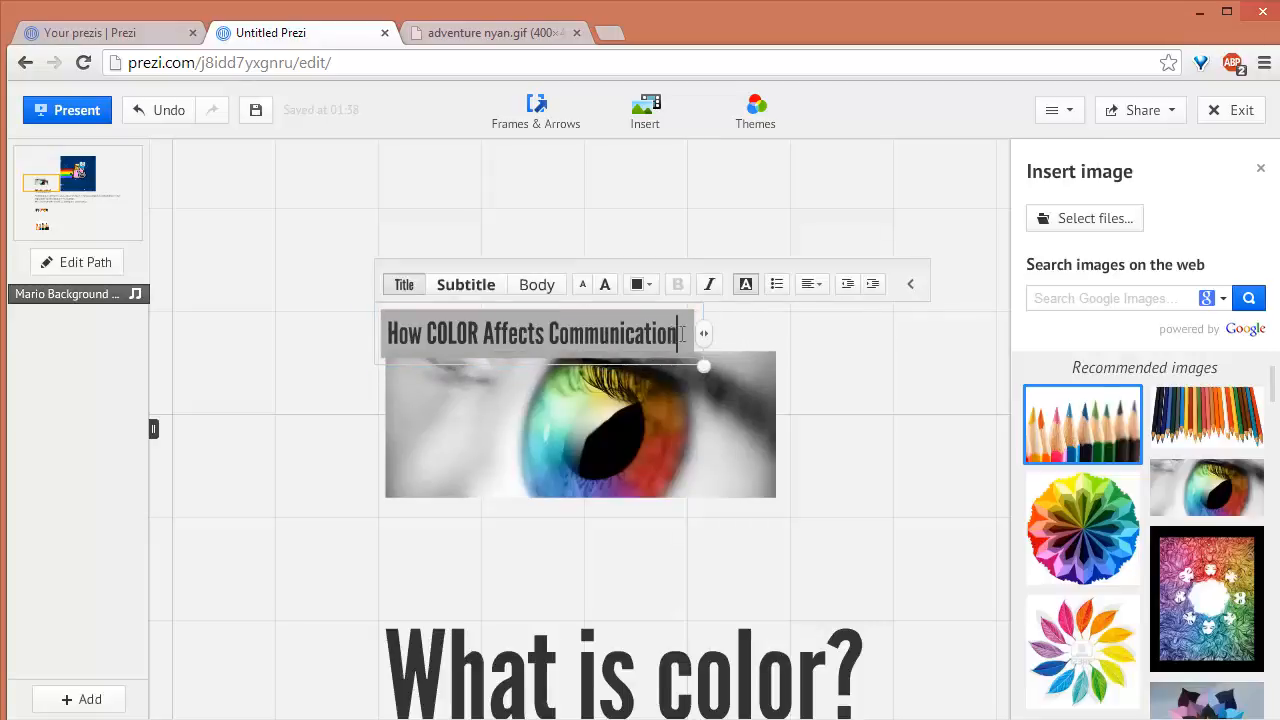
drag(682, 335, 384, 334)
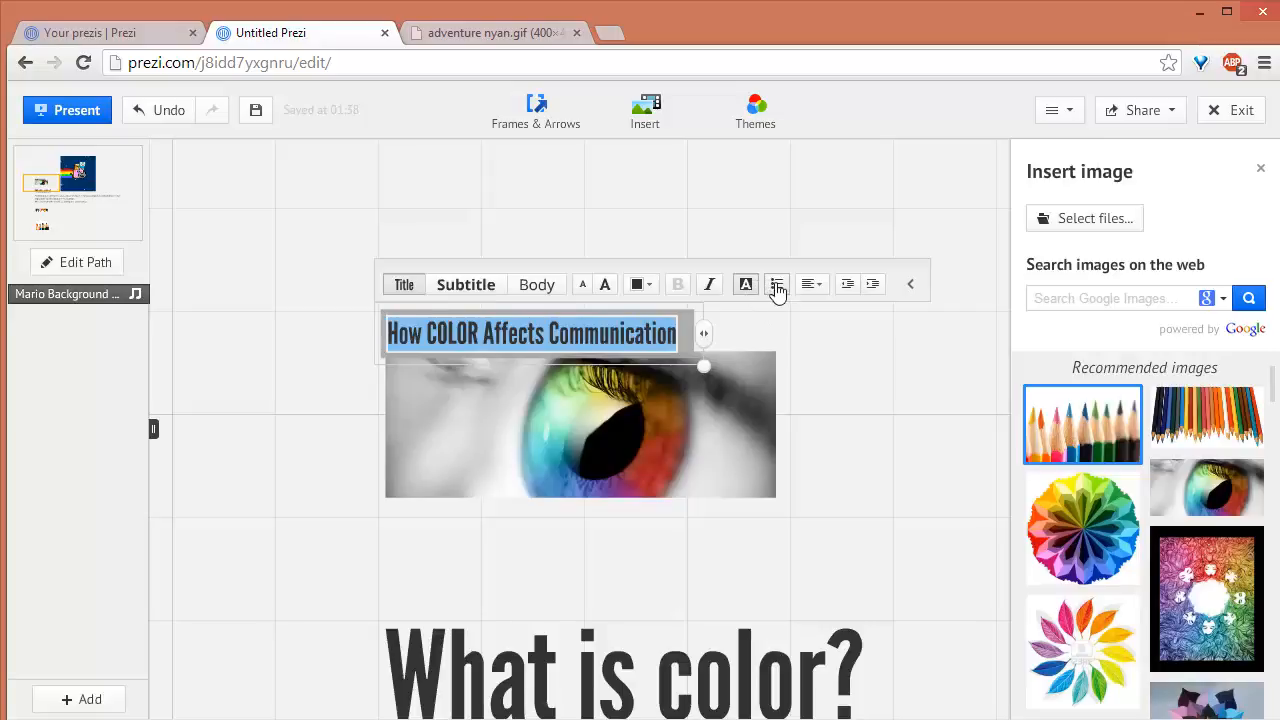
click(777, 288)
click(777, 288)
- Try centre and right alignment on the title "How COLOR Affects Communication" and return it to left alignment
click(820, 291)
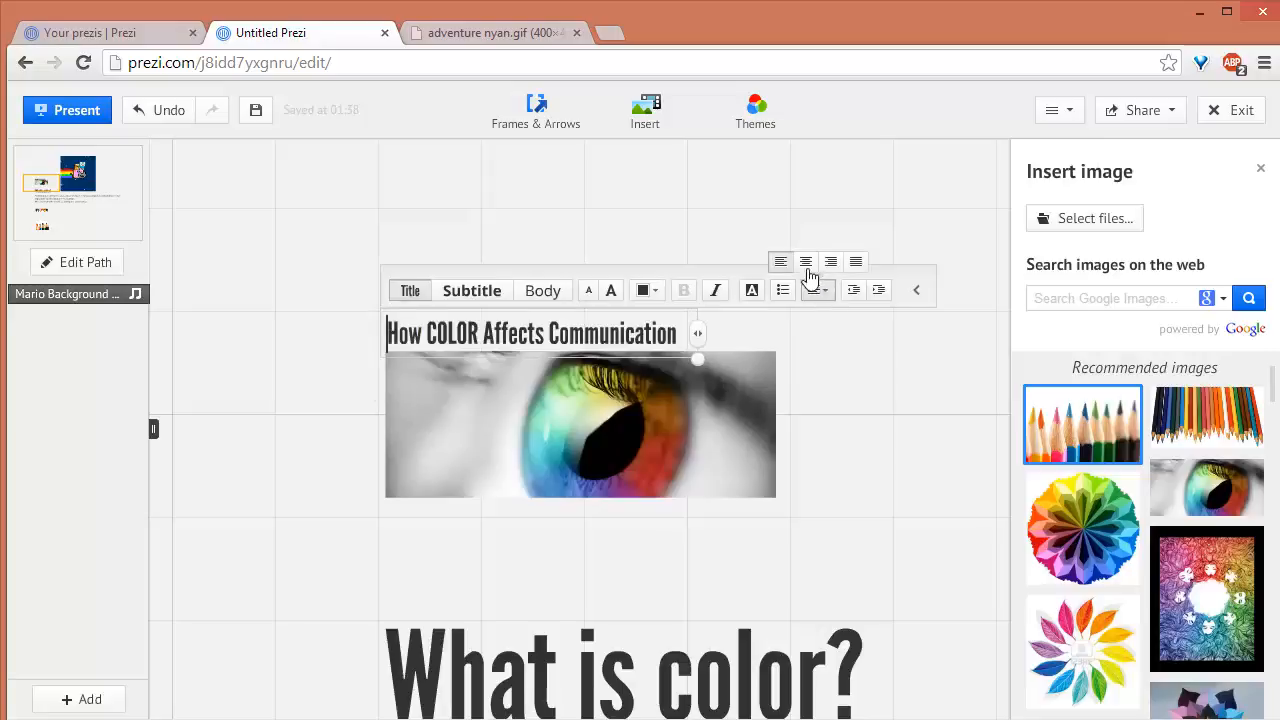
click(806, 263)
click(820, 291)
click(830, 263)
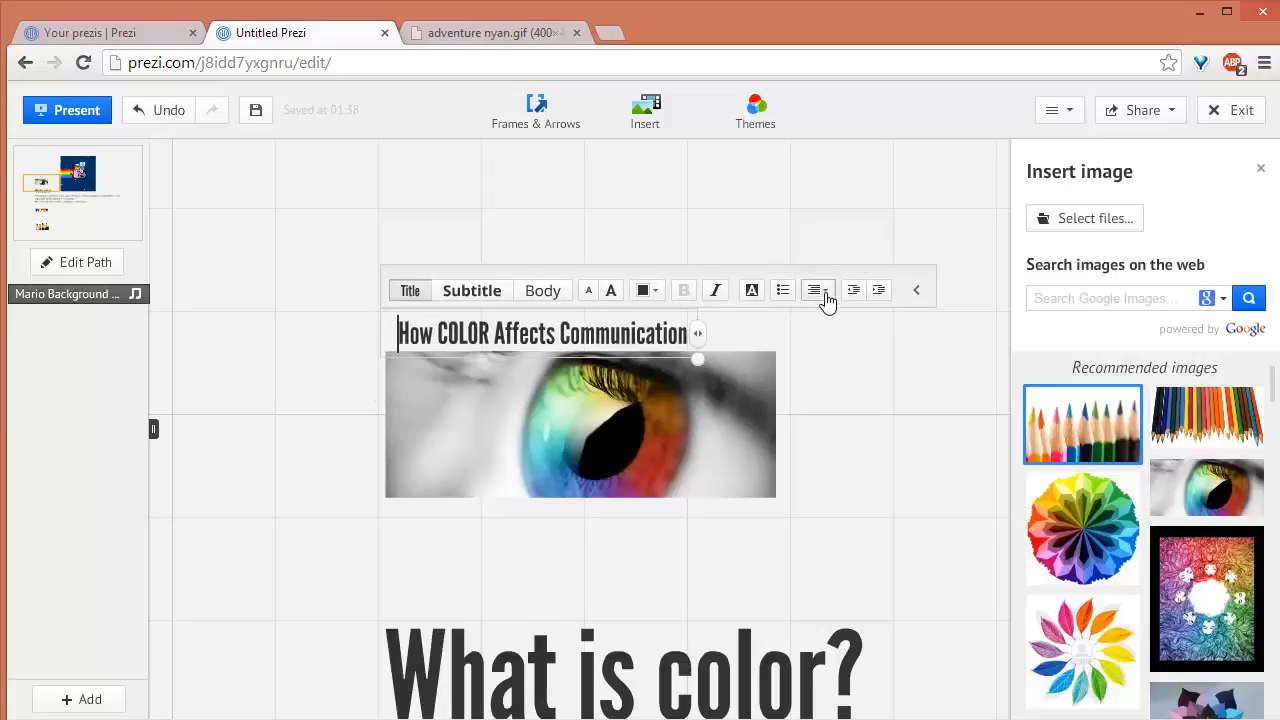
click(826, 300)
click(816, 303)
click(817, 297)
click(786, 268)
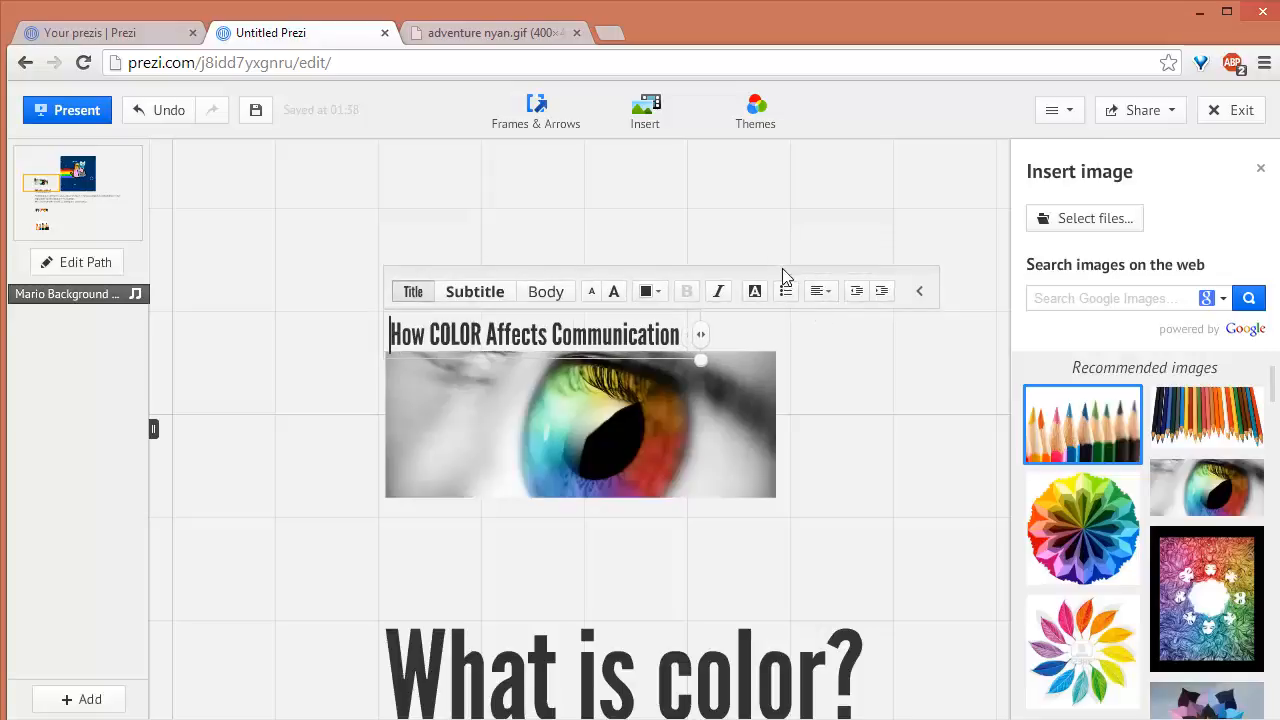
- Collapse and re-expand the extended text formatting options, and leave editing of the title
click(921, 293)
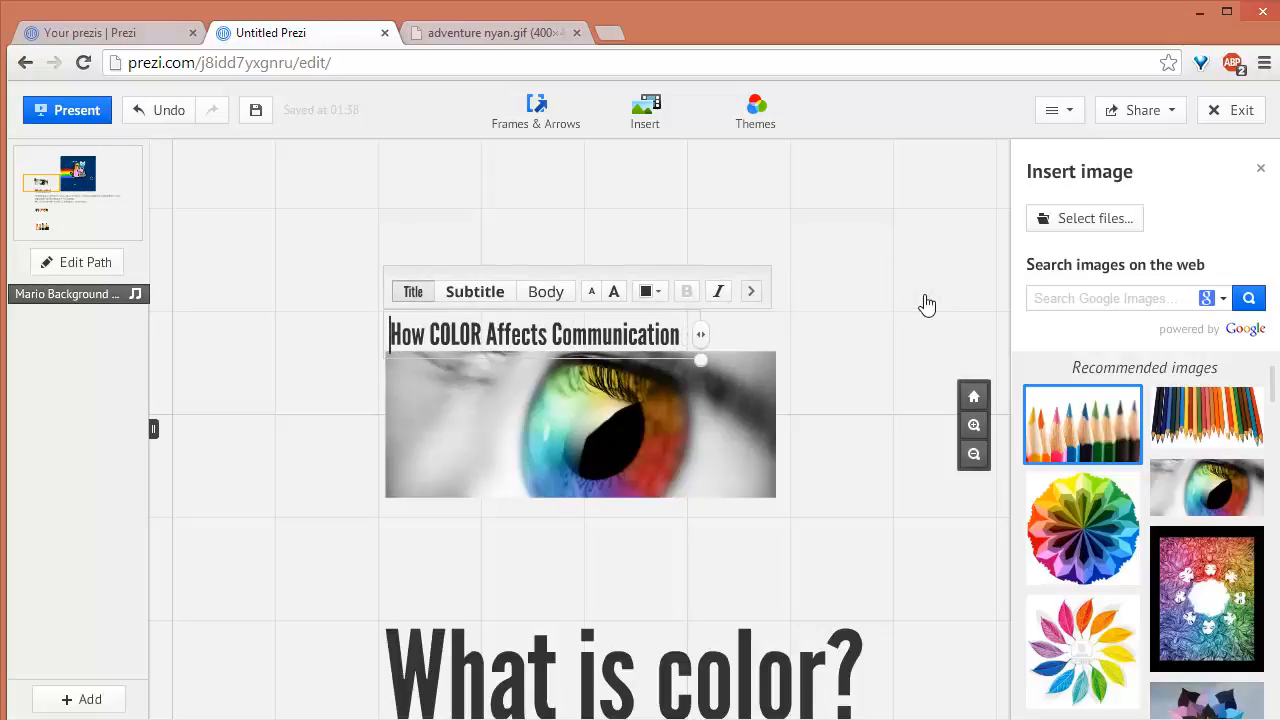
click(762, 292)
click(826, 344)
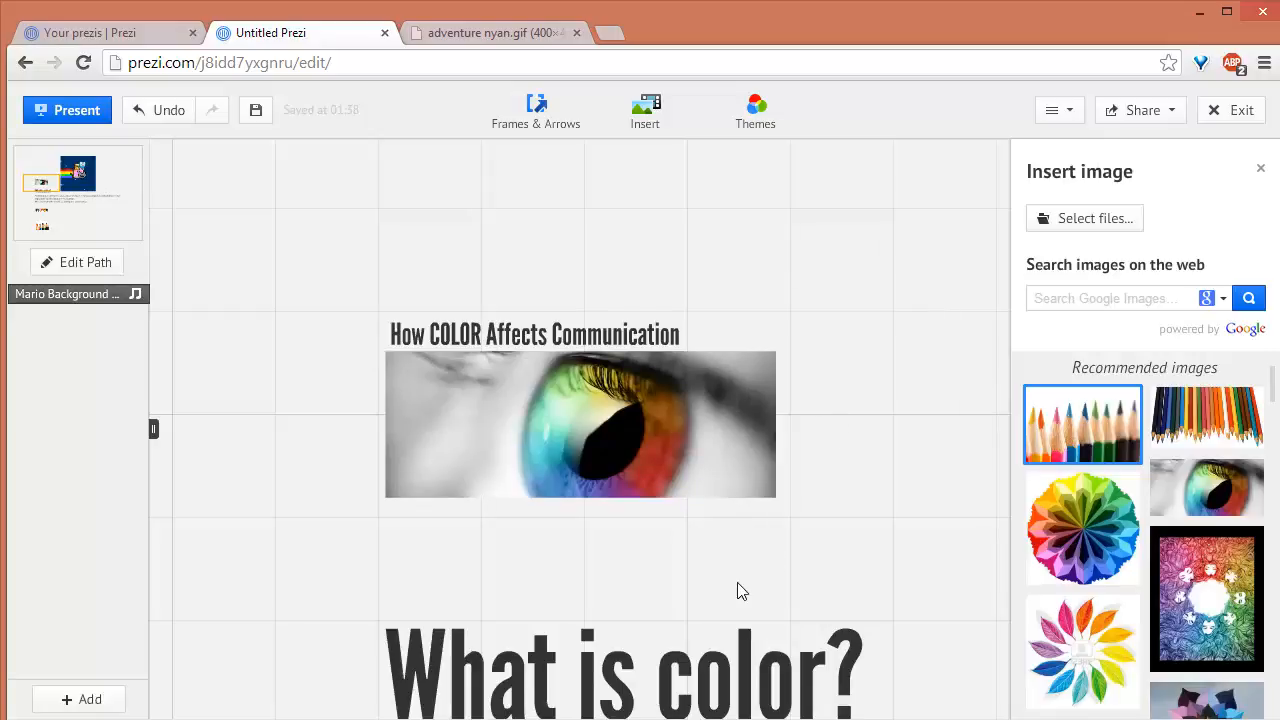
- Move the "What is color?" heading up so it sits just beneath the eye image
drag(856, 562, 834, 486)
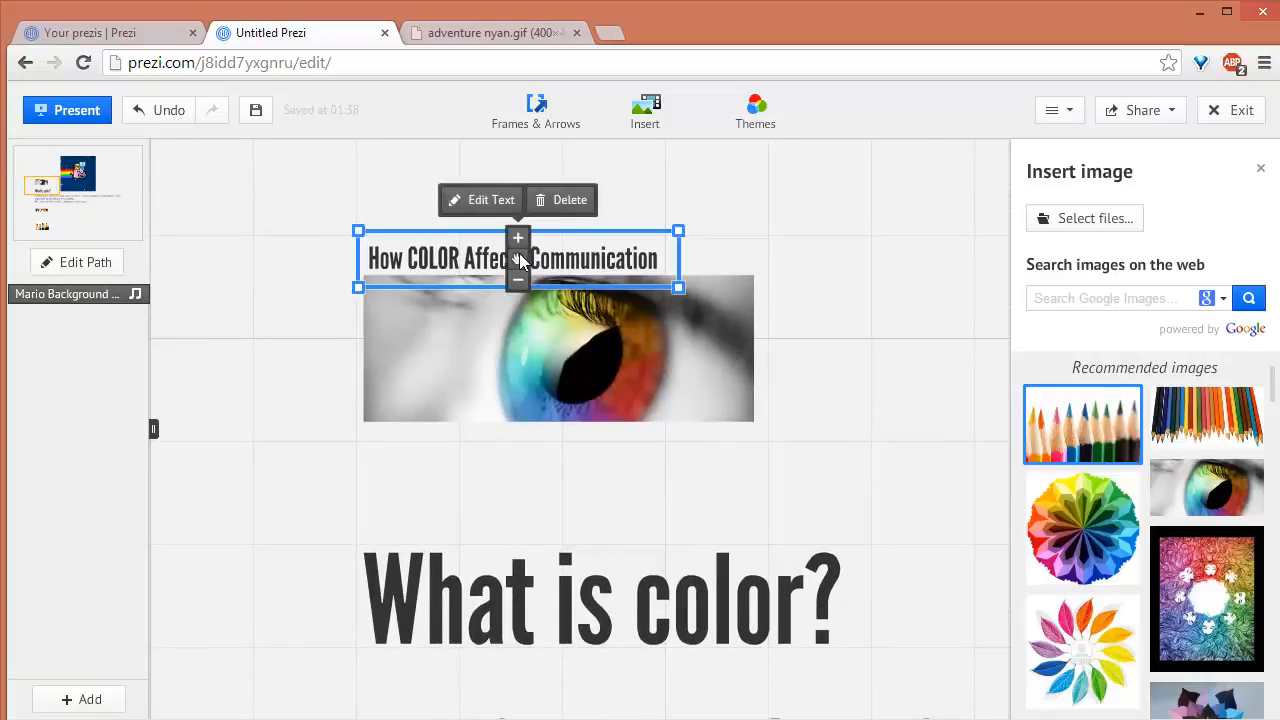
click(567, 575)
drag(567, 575, 567, 497)
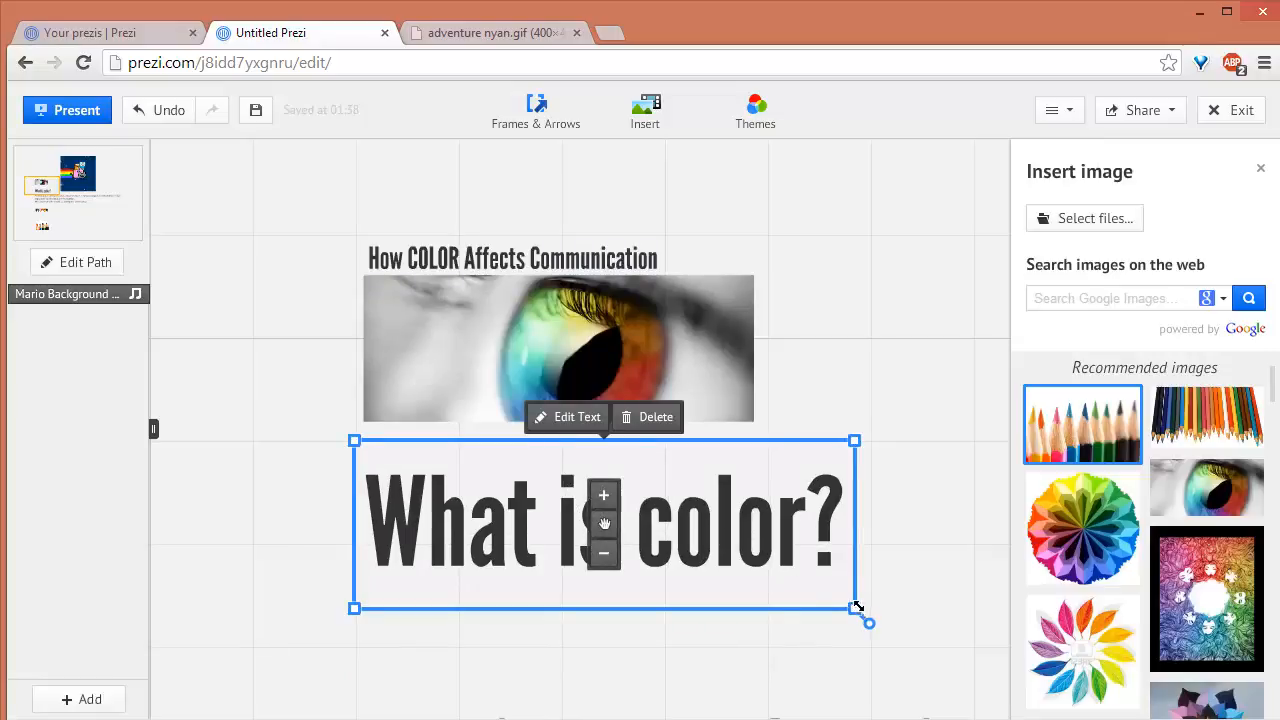
click(626, 256)
click(884, 420)
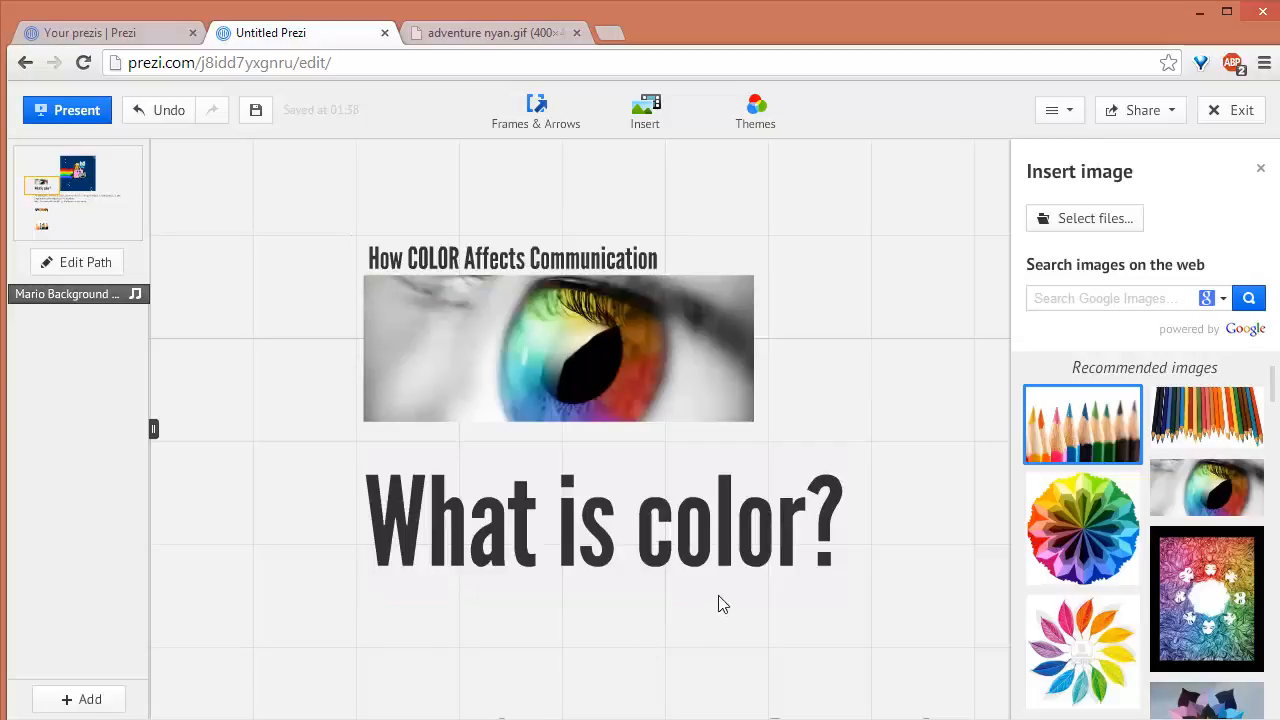
- Scale the "What is color?" heading down to match the text size of the title "How COLOR Affects Communication"
click(723, 560)
drag(845, 610, 665, 533)
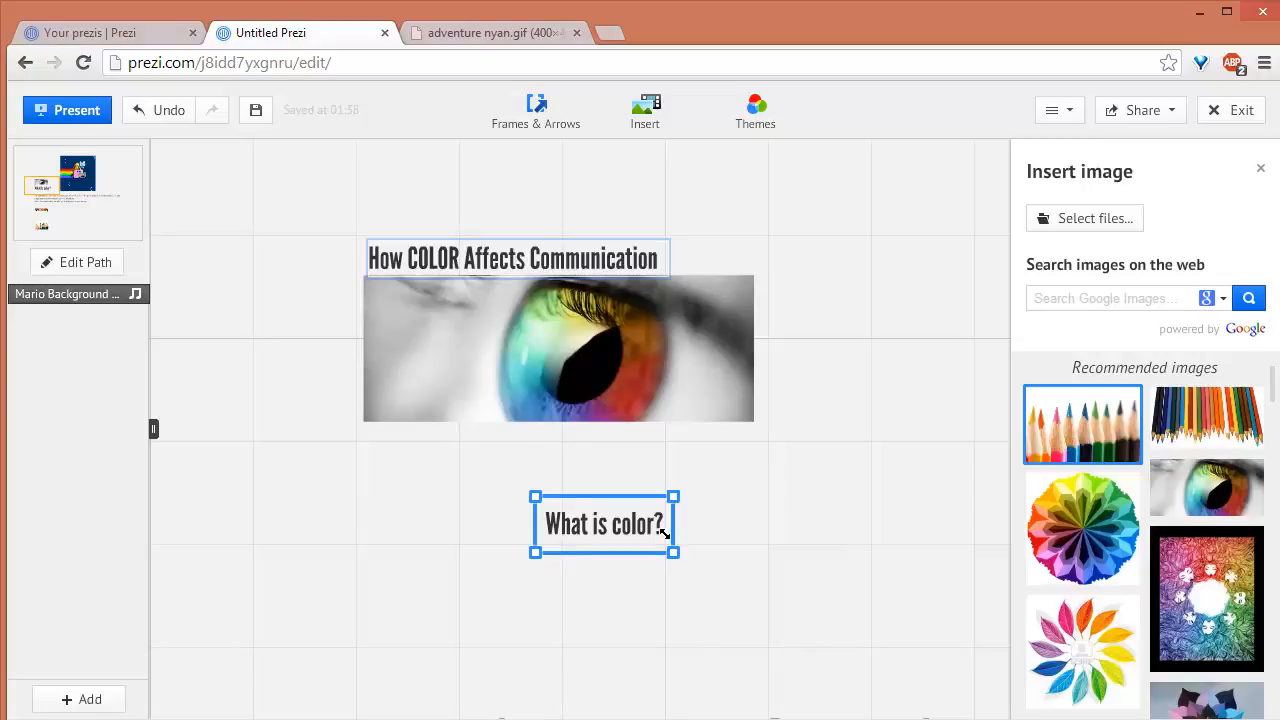
drag(665, 533, 767, 592)
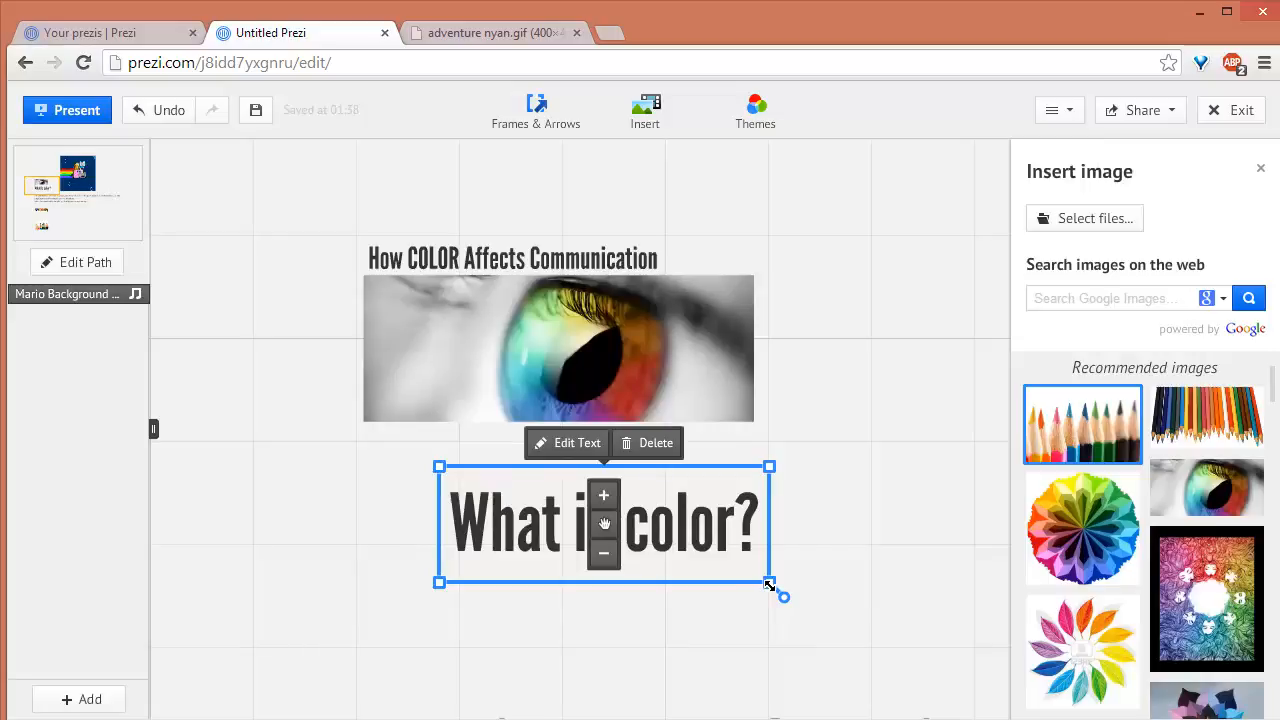
click(909, 543)
click(651, 531)
drag(769, 582, 664, 531)
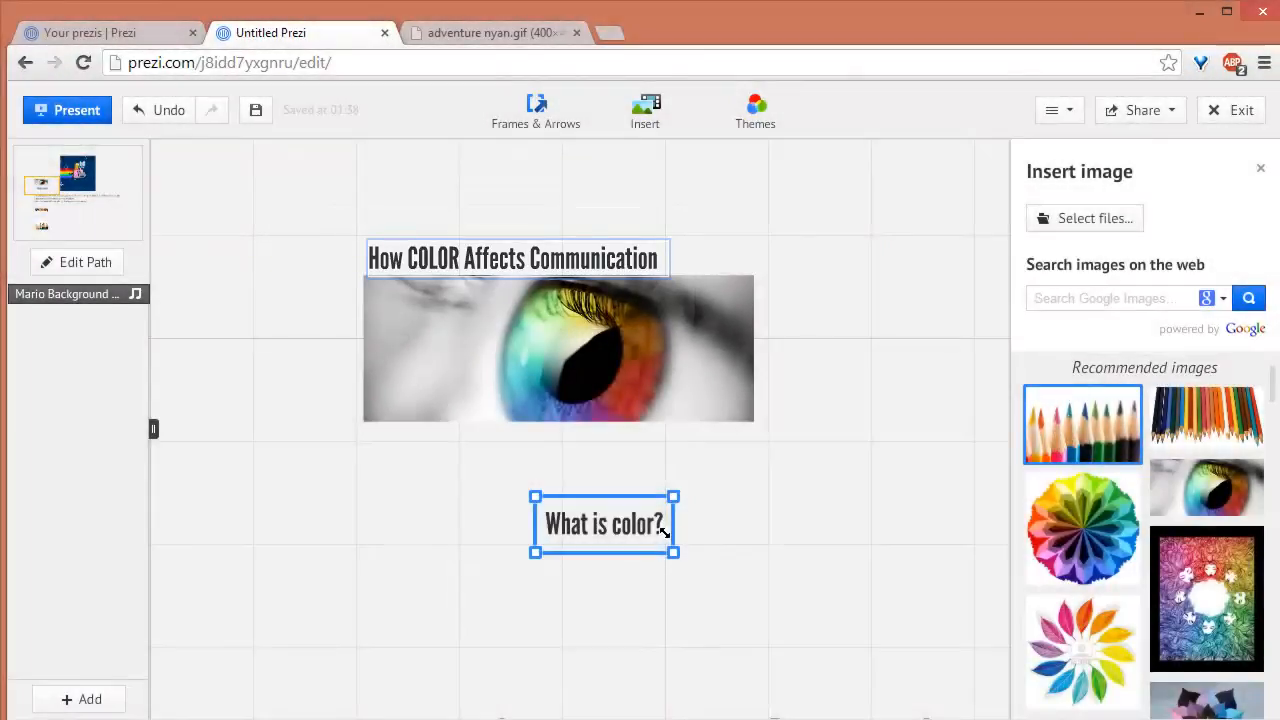
drag(664, 531, 664, 531)
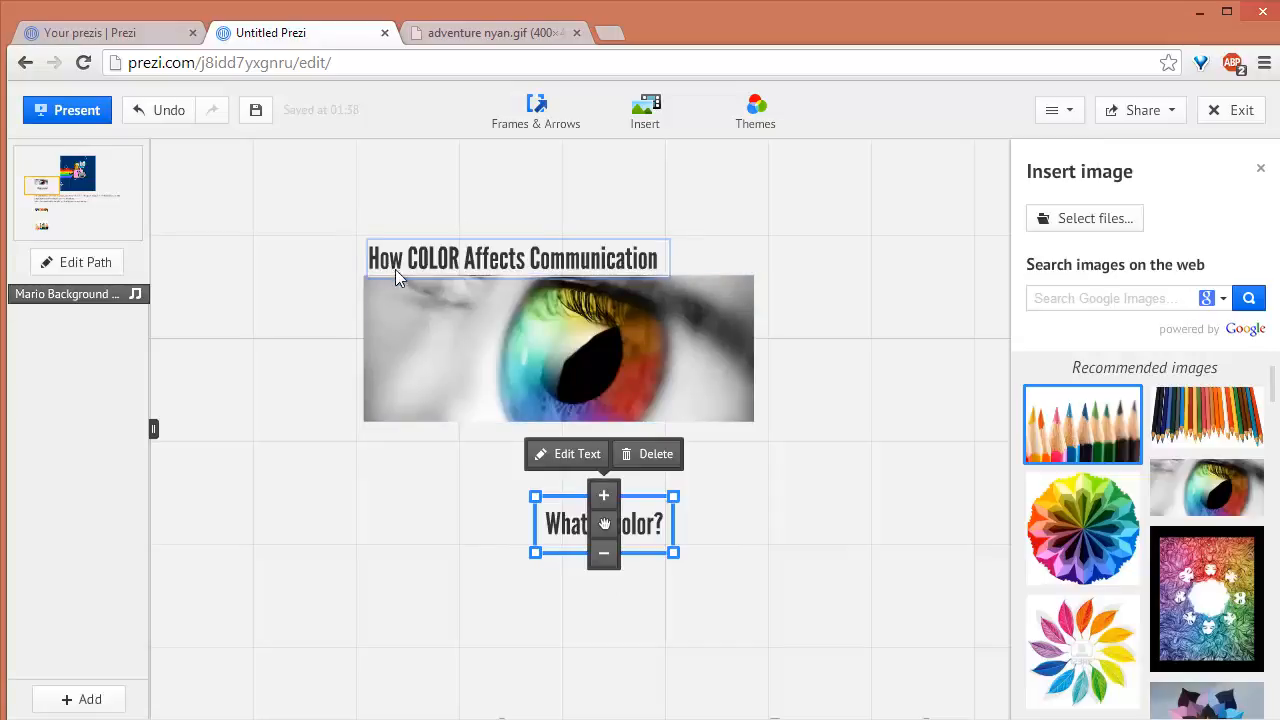
- Move the "What is color?" heading sideways so it starts near the left edge of the eye image, and deselect it
drag(790, 511, 793, 511)
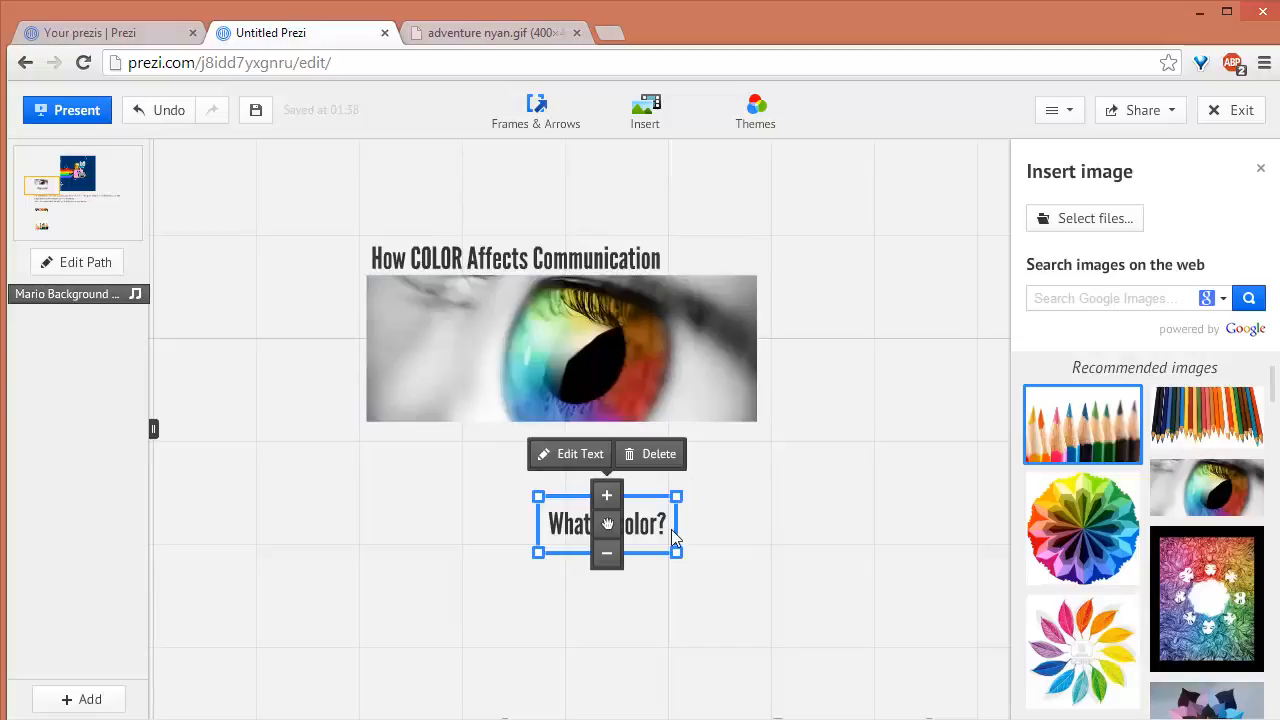
drag(607, 524, 443, 530)
click(648, 534)
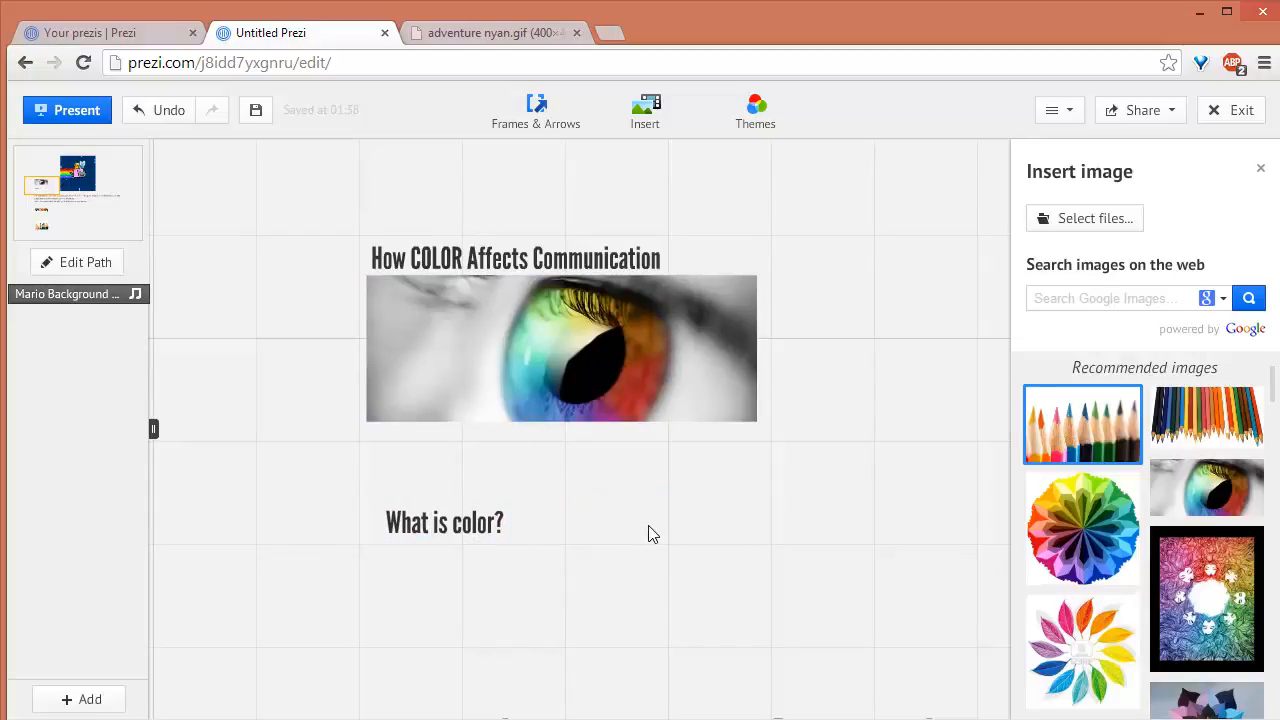
drag(819, 598, 777, 415)
drag(726, 553, 766, 363)
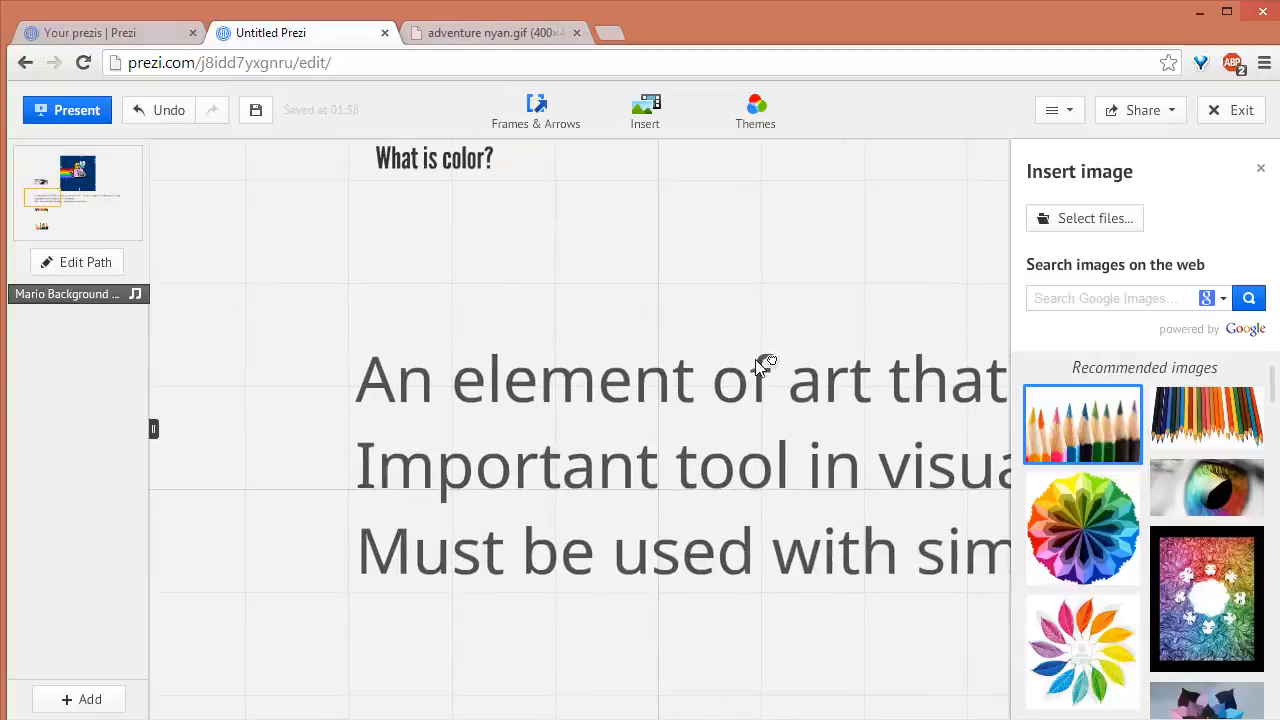
double_click(447, 486)
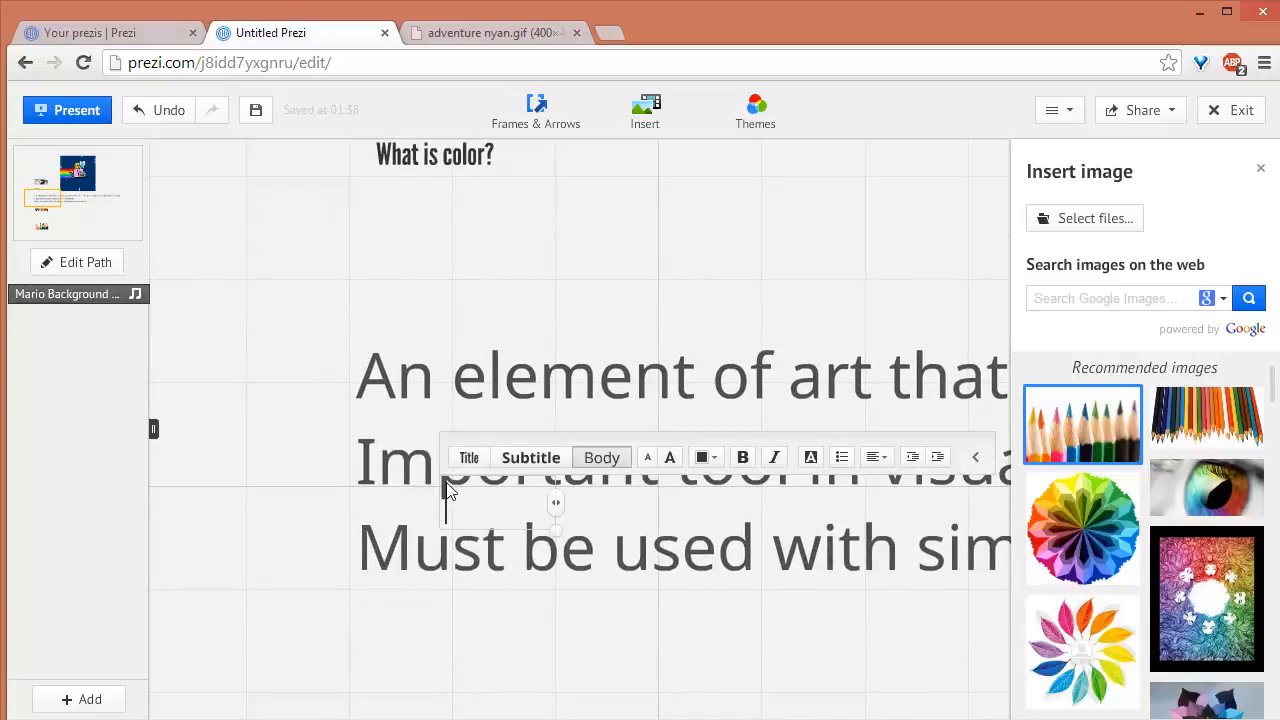
click(406, 478)
click(403, 466)
click(622, 375)
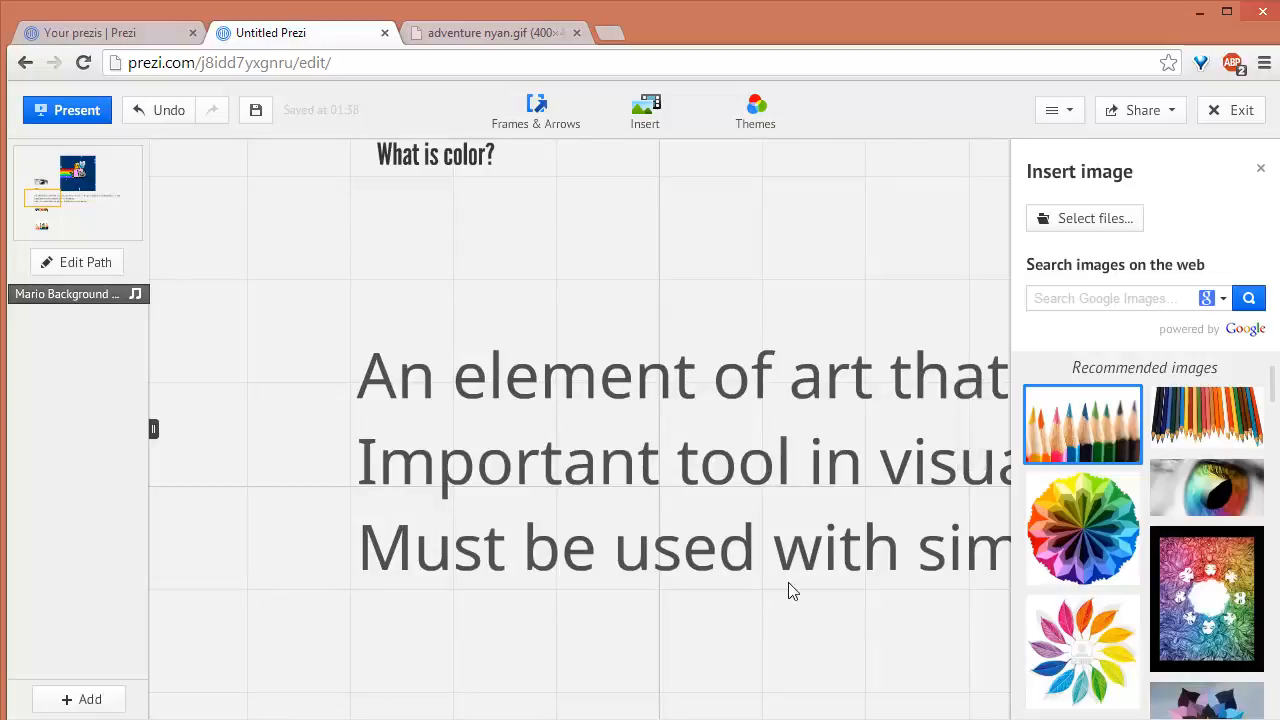
- Shrink the three-line body text starting "An element of art" to small text beneath the "What is color?" heading
click(972, 454)
click(972, 454)
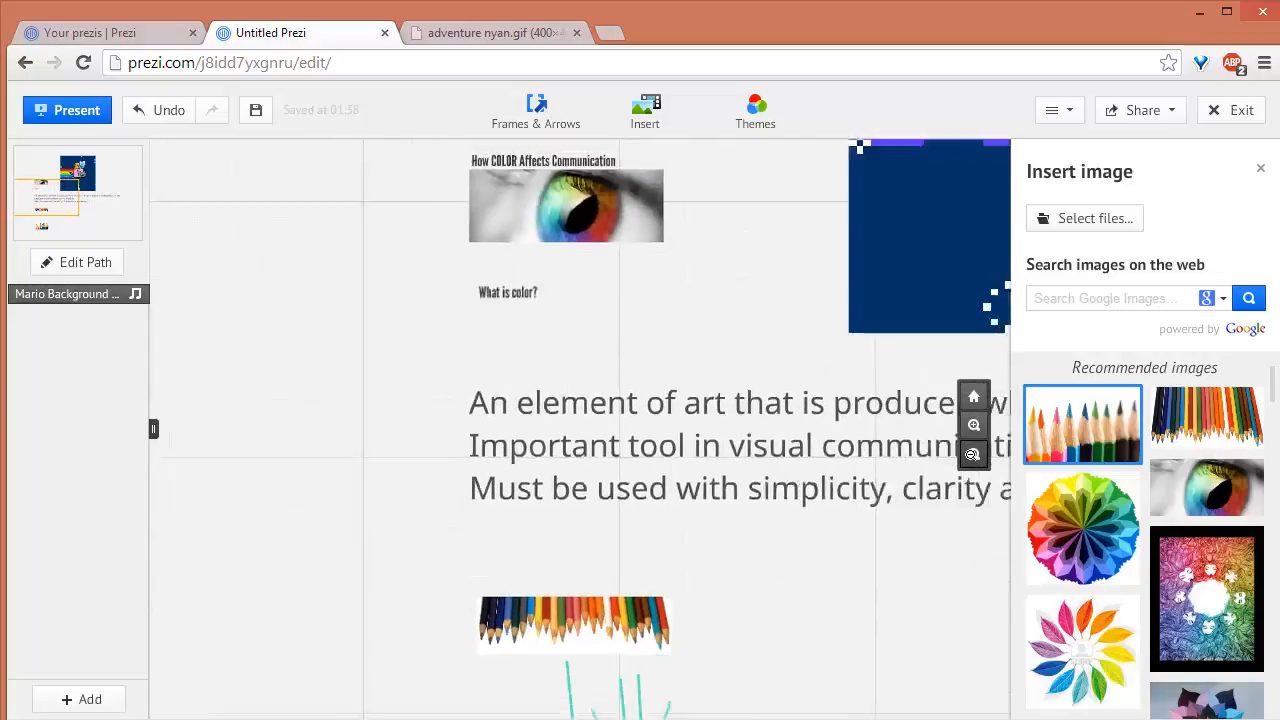
drag(909, 543, 715, 543)
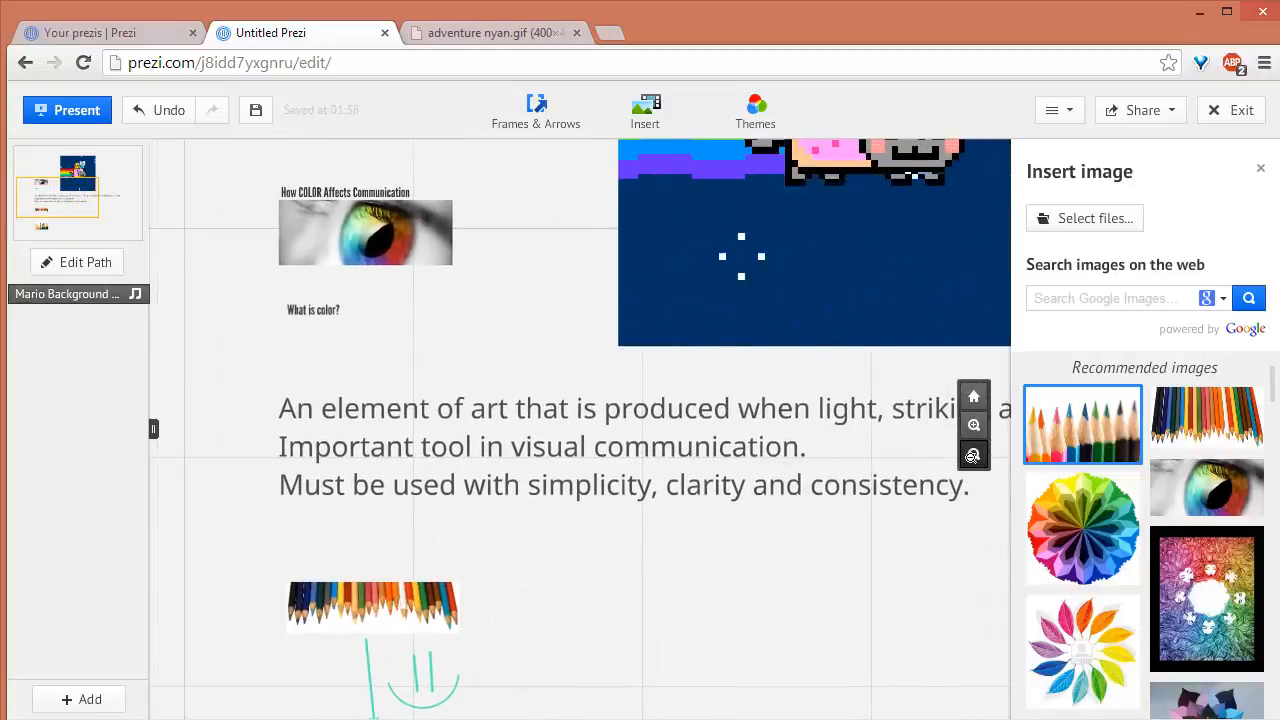
click(972, 455)
drag(865, 531, 791, 603)
click(974, 453)
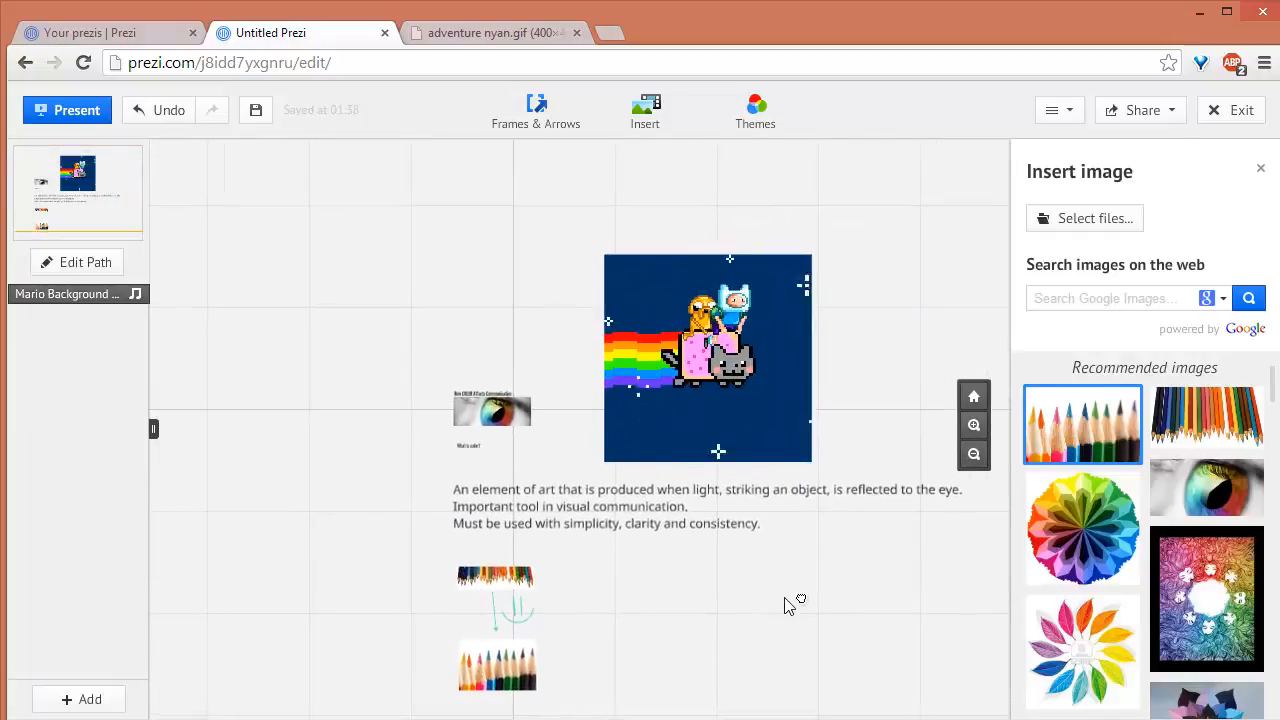
click(640, 515)
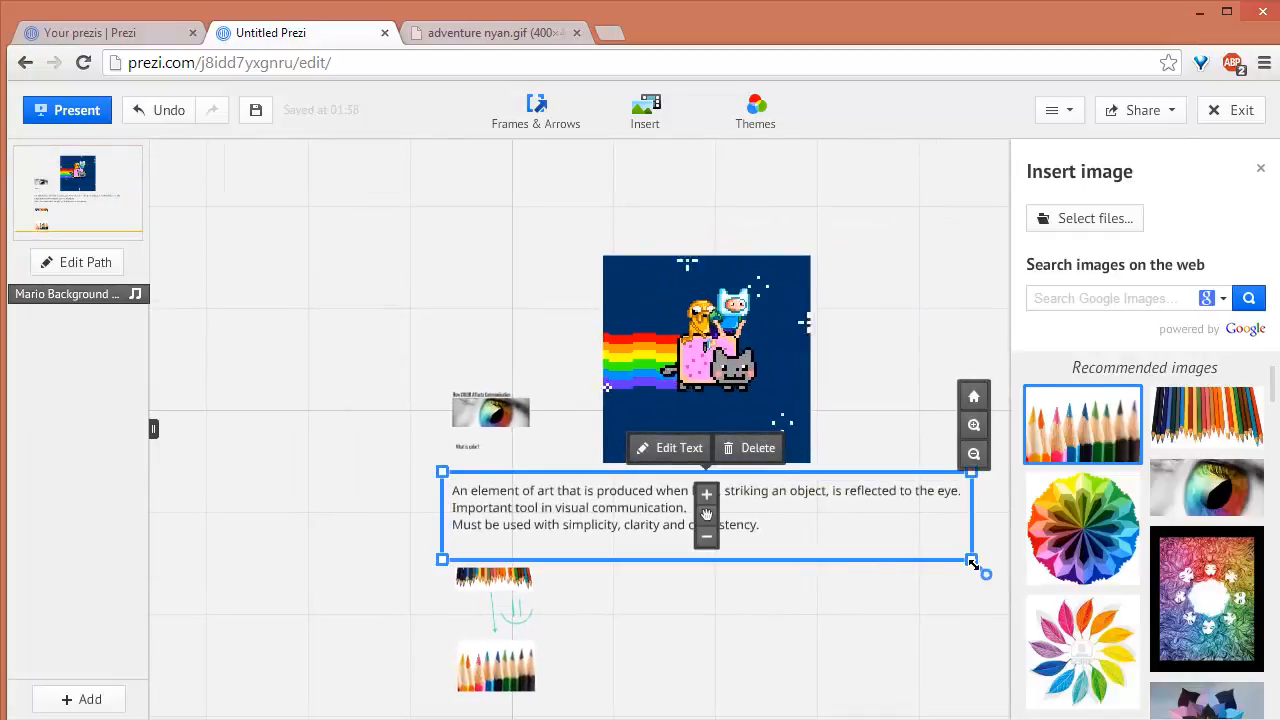
drag(972, 563, 489, 478)
scroll(556, 500, up, 3)
drag(557, 500, 777, 618)
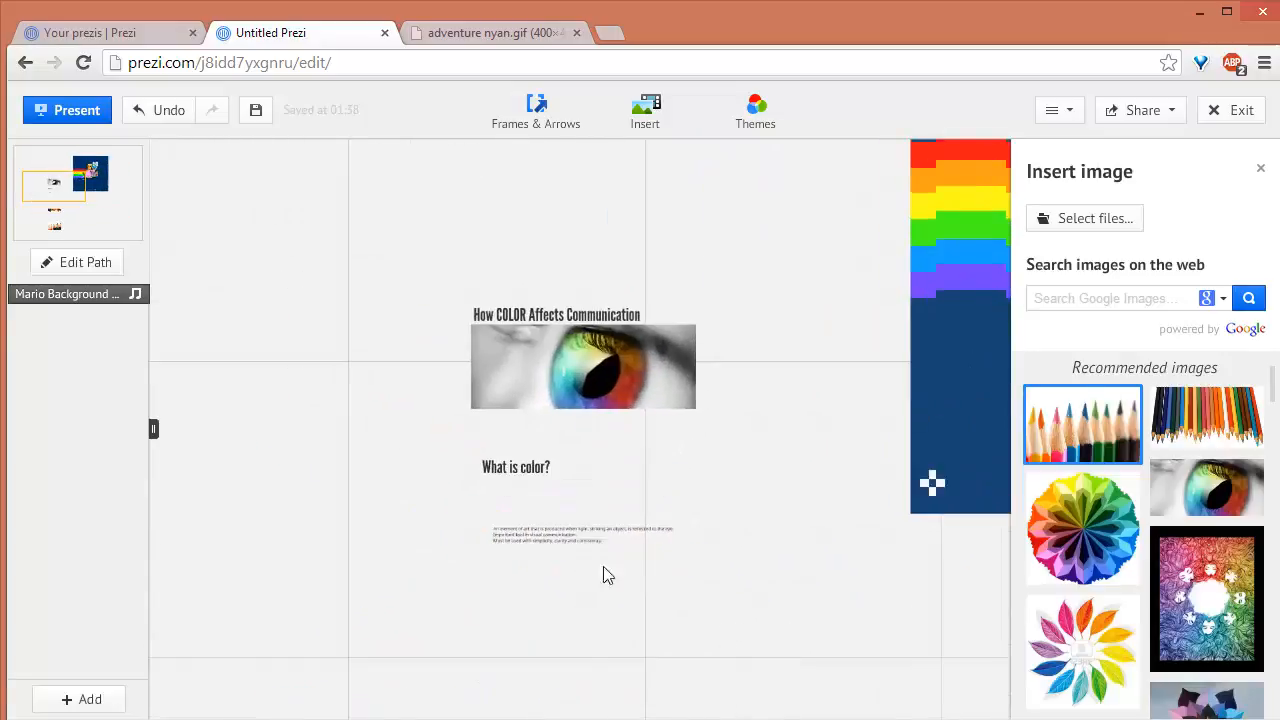
- Resize the three-line body text to slightly narrower than the eye image, and deselect it
scroll(603, 575, up, 3)
click(531, 446)
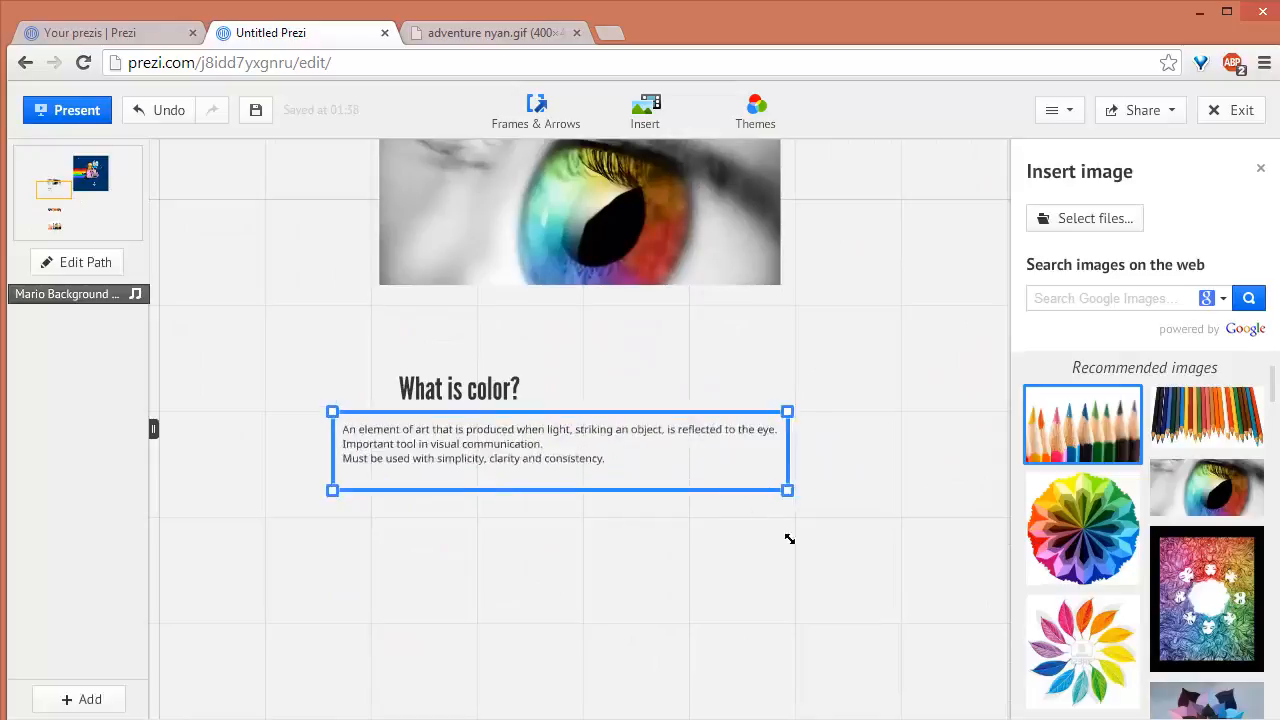
drag(789, 539, 764, 528)
click(530, 394)
click(364, 339)
click(339, 257)
click(572, 348)
- Position the body text beneath the "What is color?" heading with their left edges aligned
scroll(580, 408, down, 2)
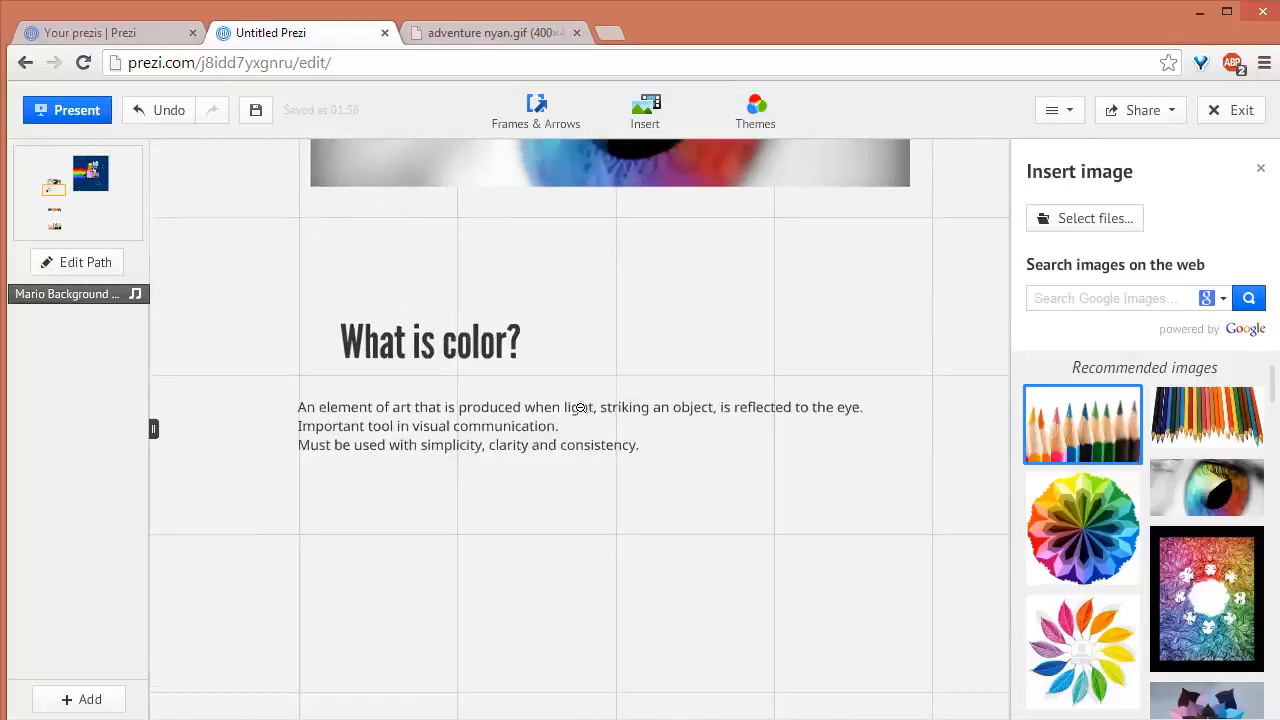
drag(447, 442, 578, 467)
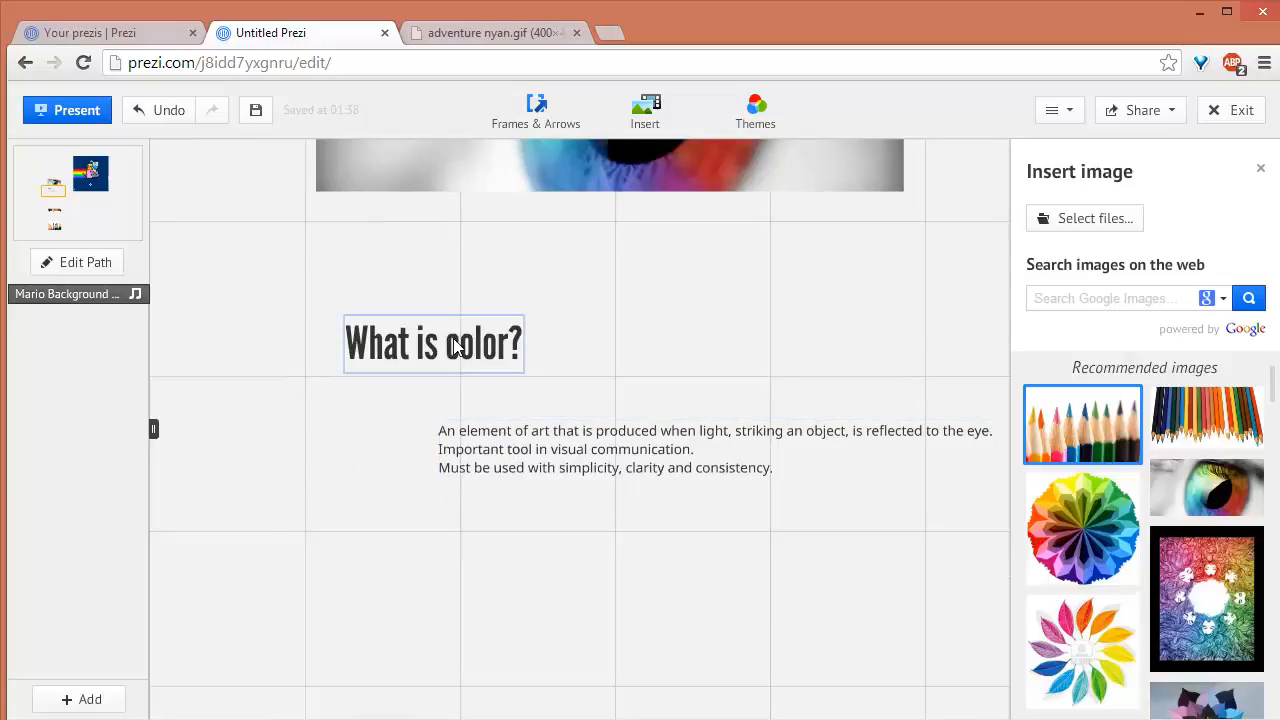
drag(530, 457, 446, 468)
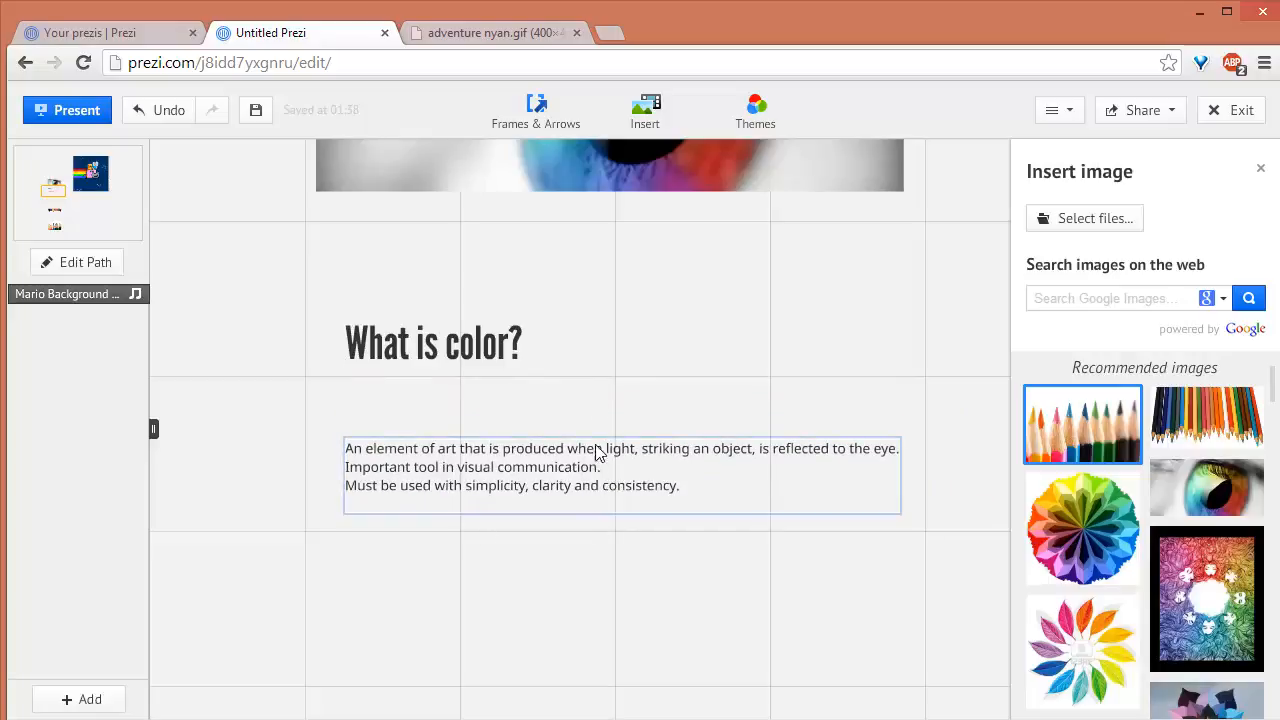
- Format all three lines of the body text as a bulleted list and delete the empty bullet at its end
click(668, 460)
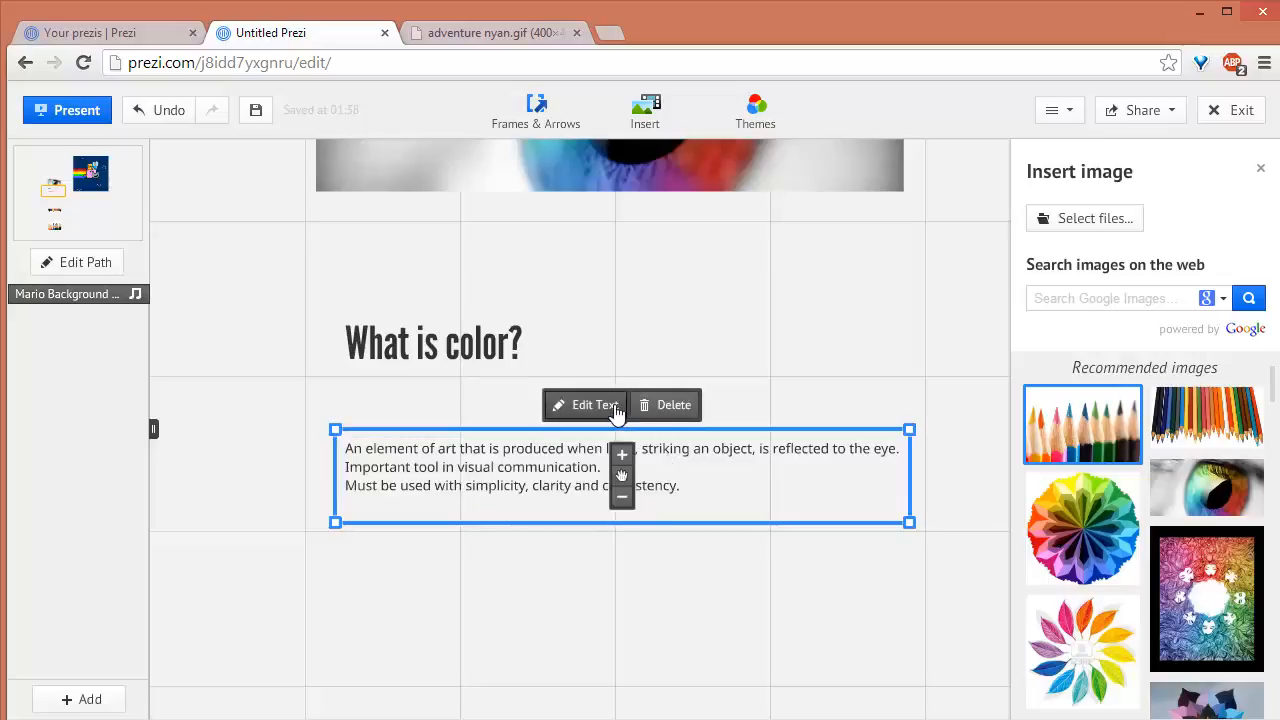
click(612, 410)
click(585, 387)
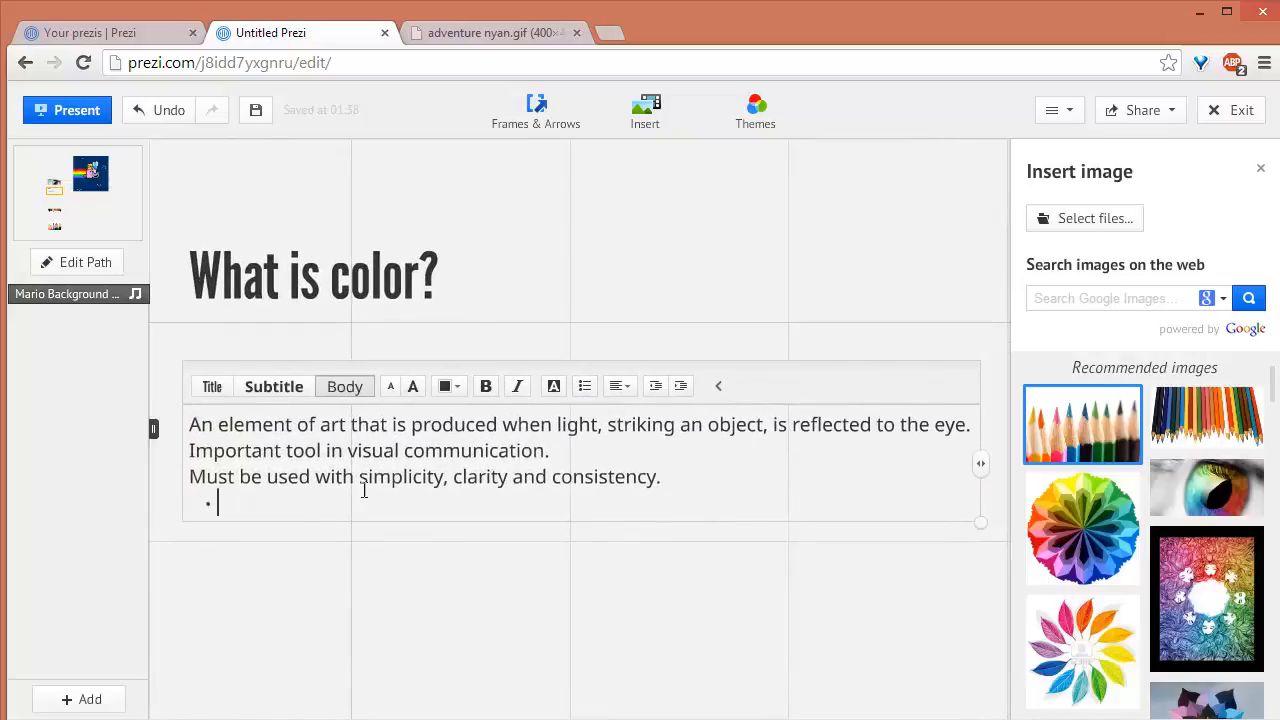
drag(331, 482, 660, 480)
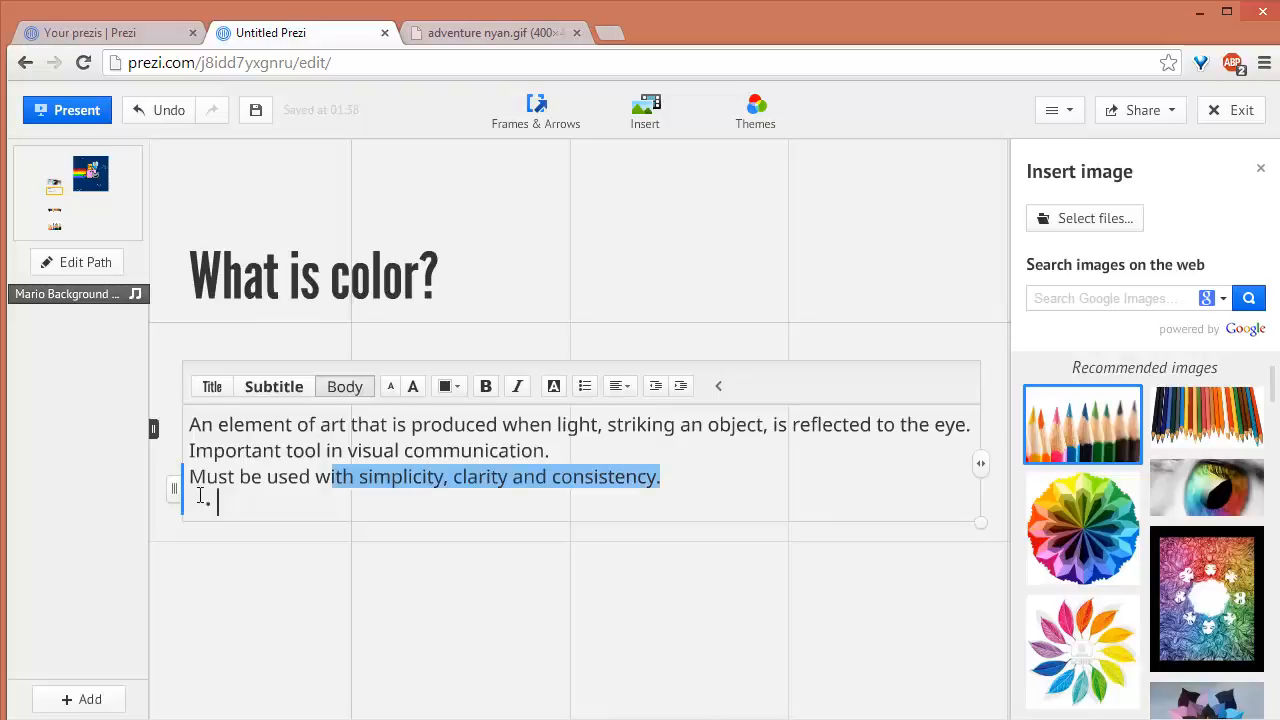
click(585, 387)
key(ctrl+a)
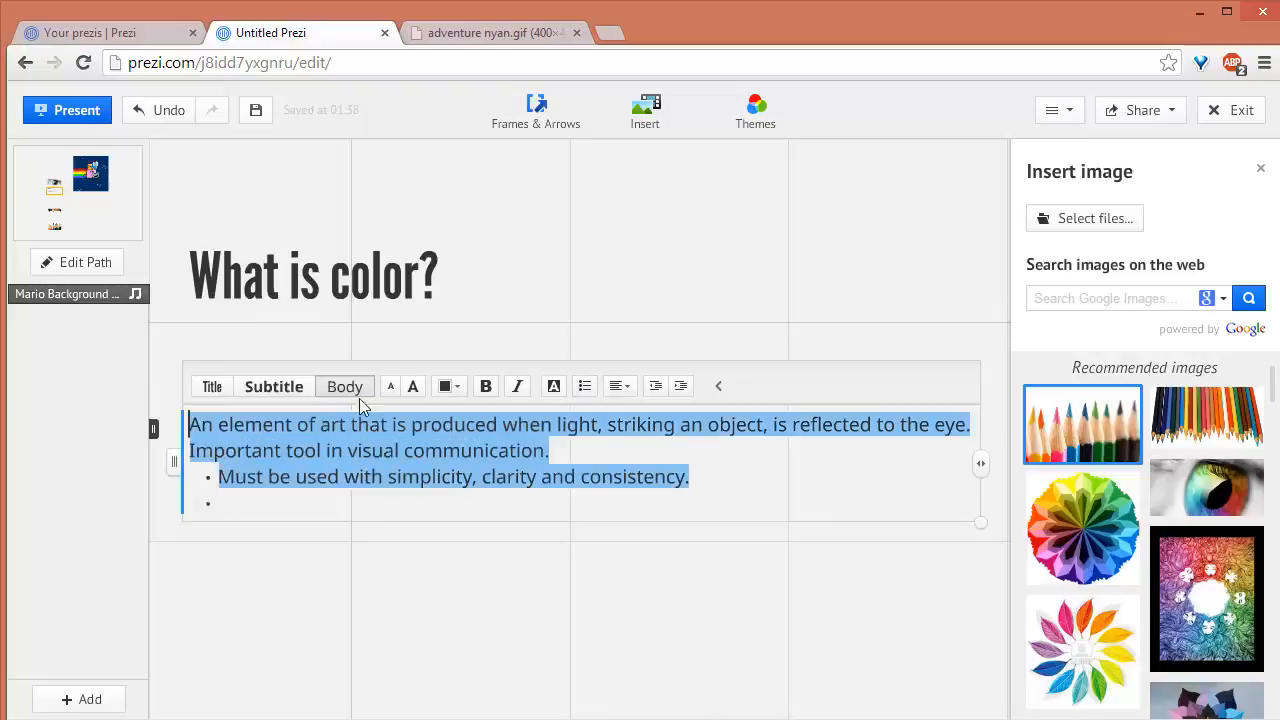
click(586, 387)
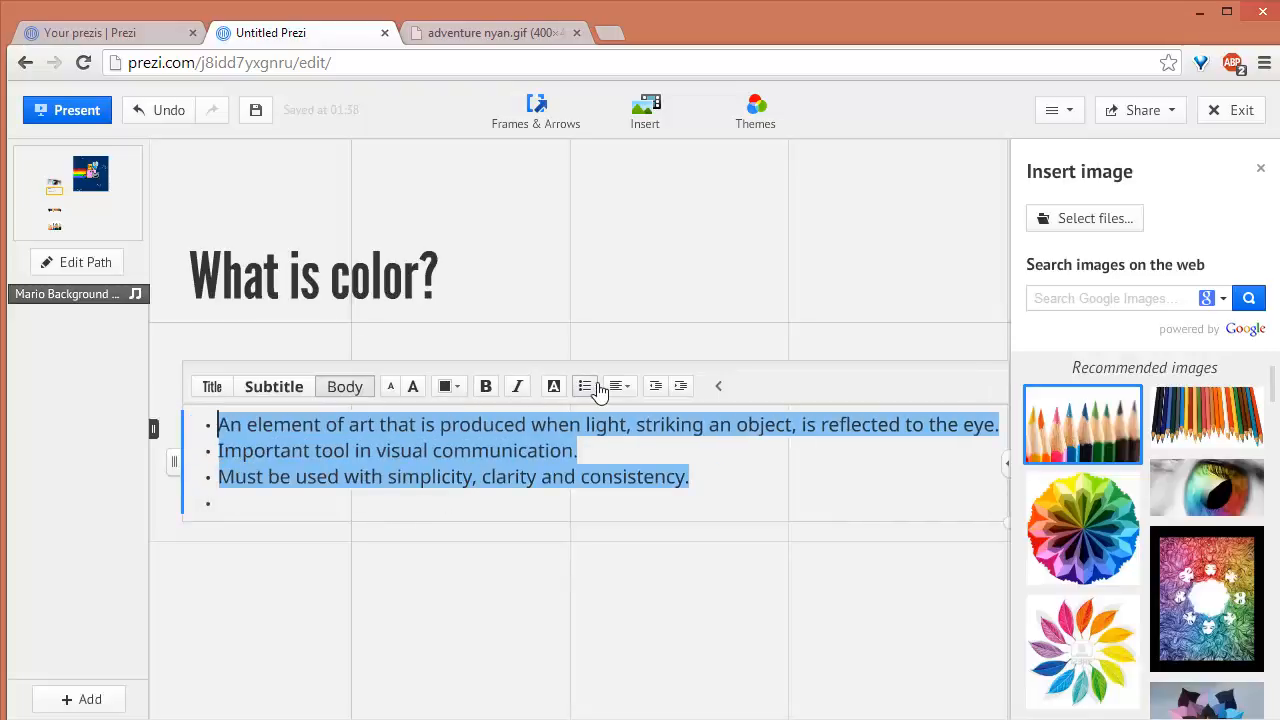
click(264, 502)
key(BackSpace)
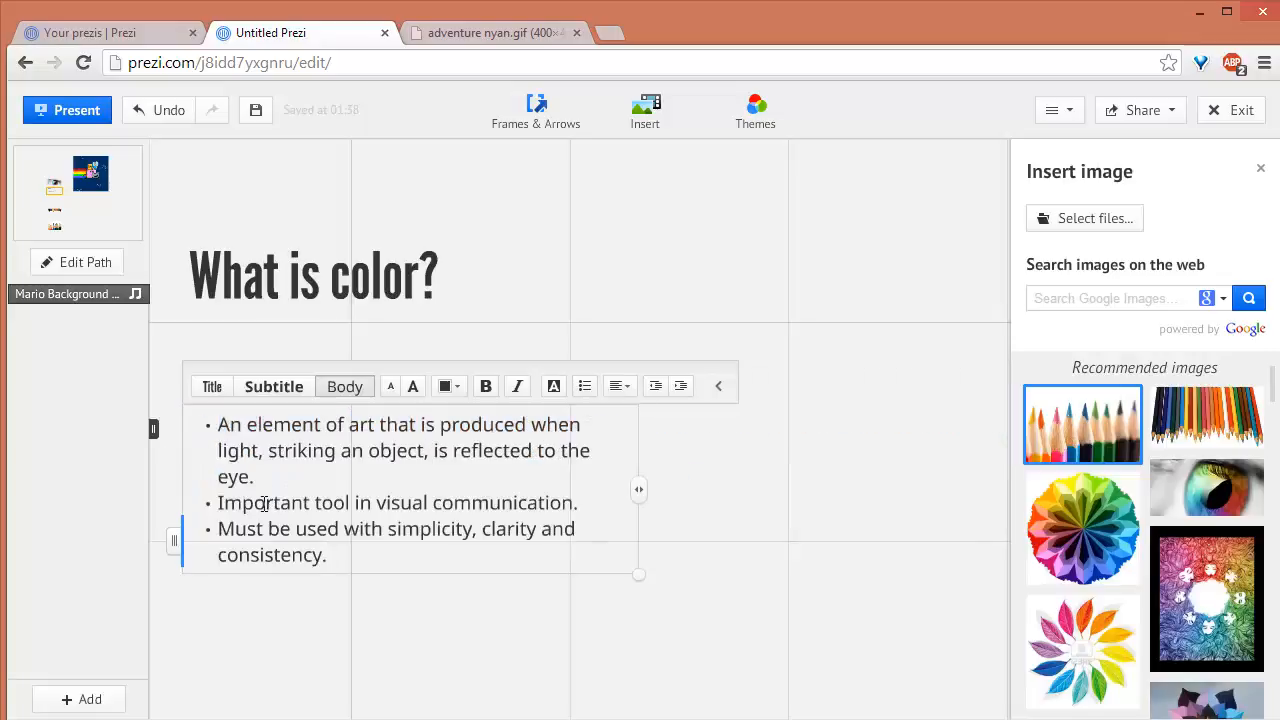
- Widen the bulleted text box until the last bullet fits on a single line, and reselect the text as an object
drag(646, 497, 697, 508)
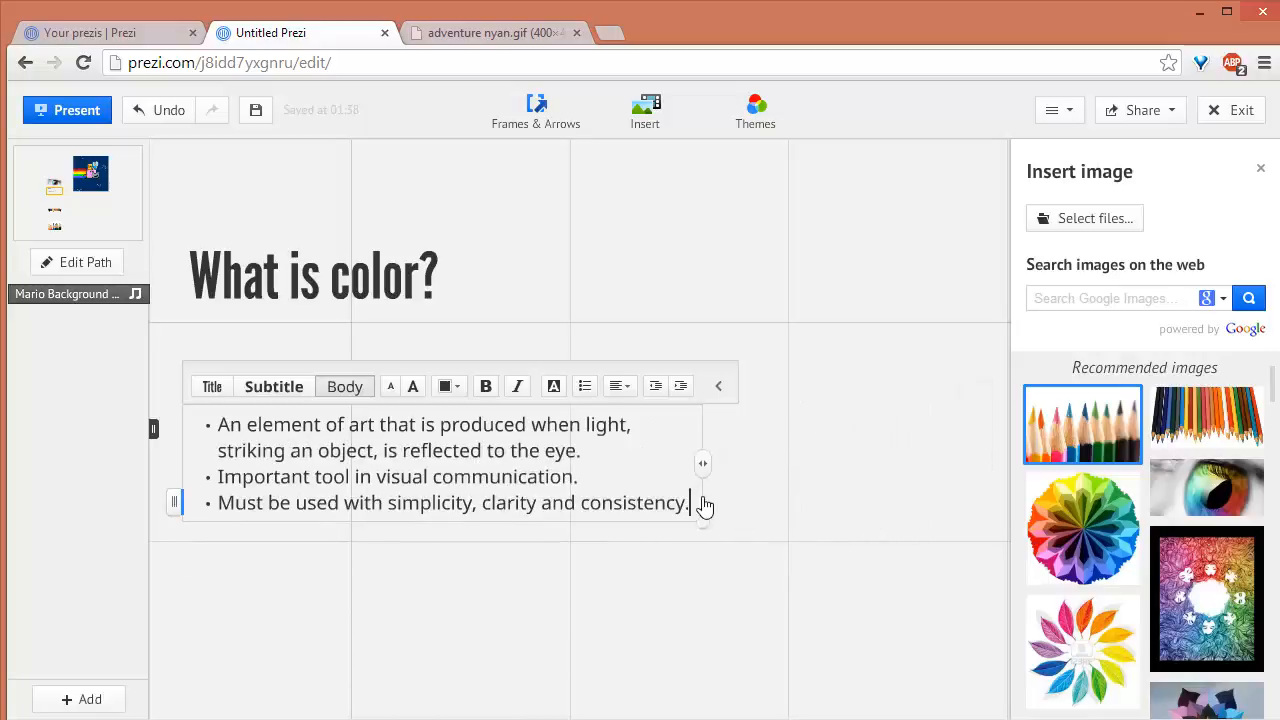
click(780, 491)
click(480, 490)
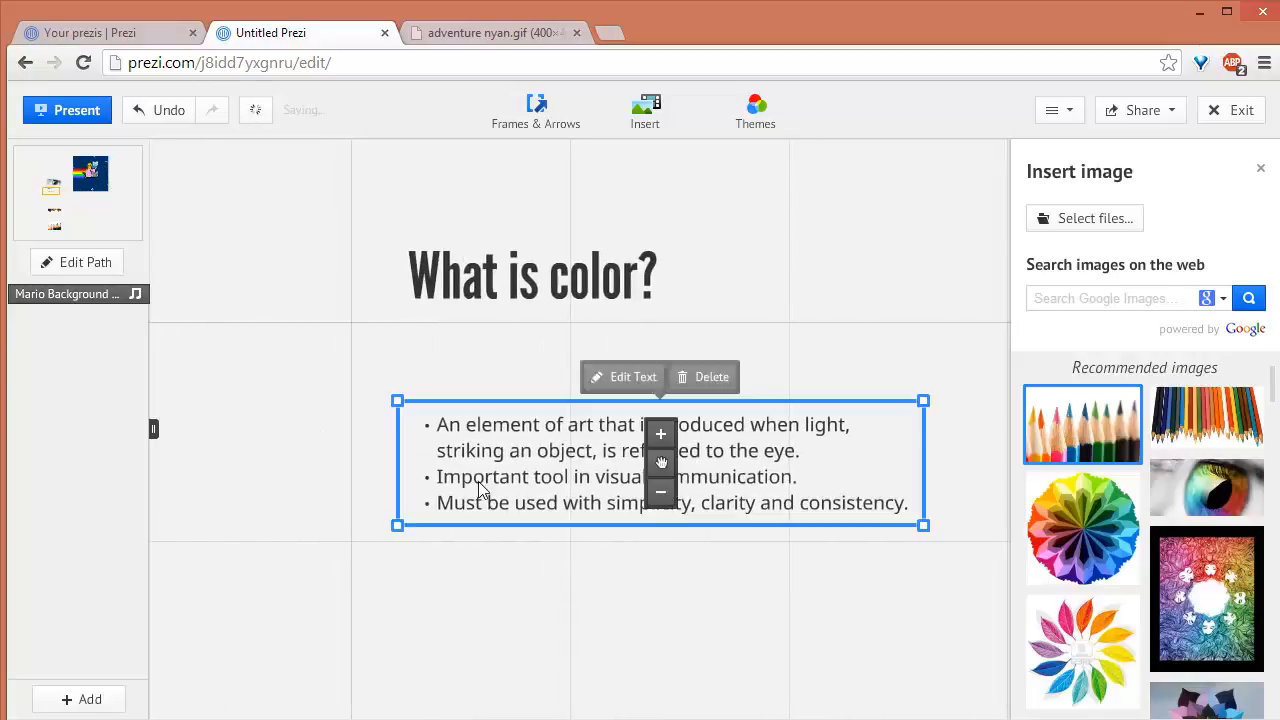
- Split the bullet "Must be used with simplicity, clarity and consistency." off into its own text box below the other bullets
click(462, 478)
click(446, 447)
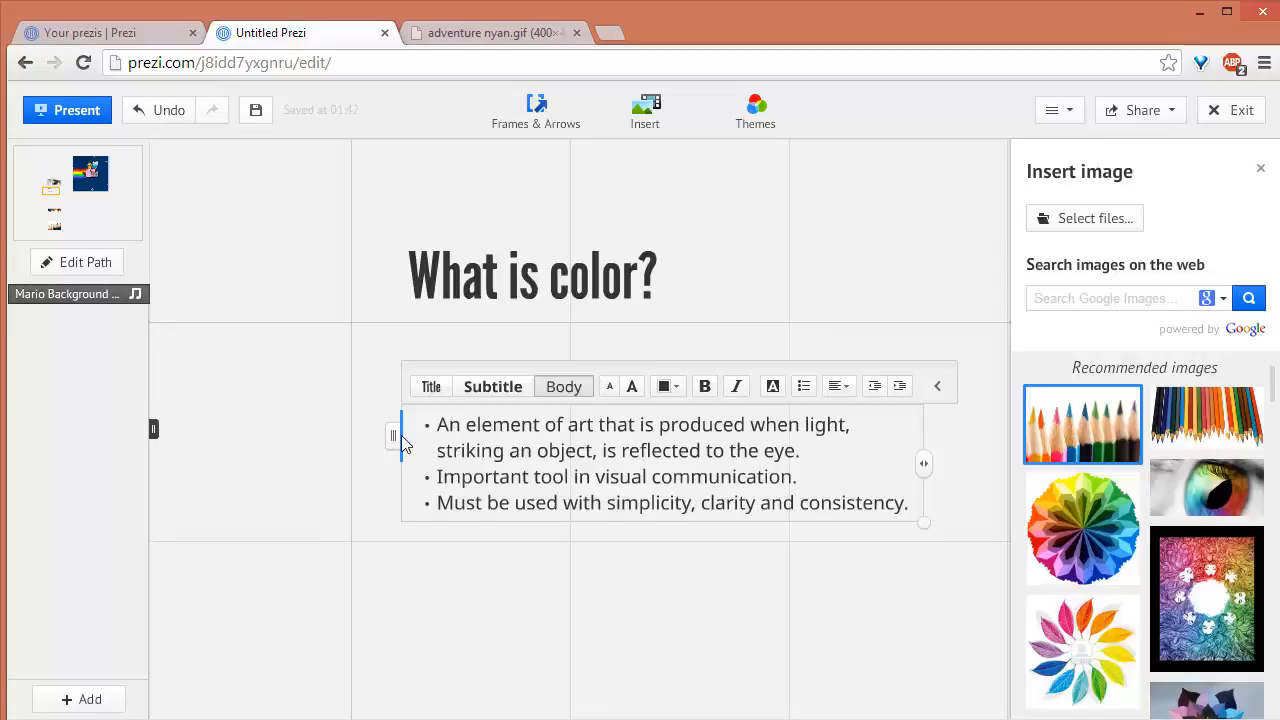
drag(438, 430, 800, 450)
drag(437, 477, 813, 477)
drag(439, 502, 943, 508)
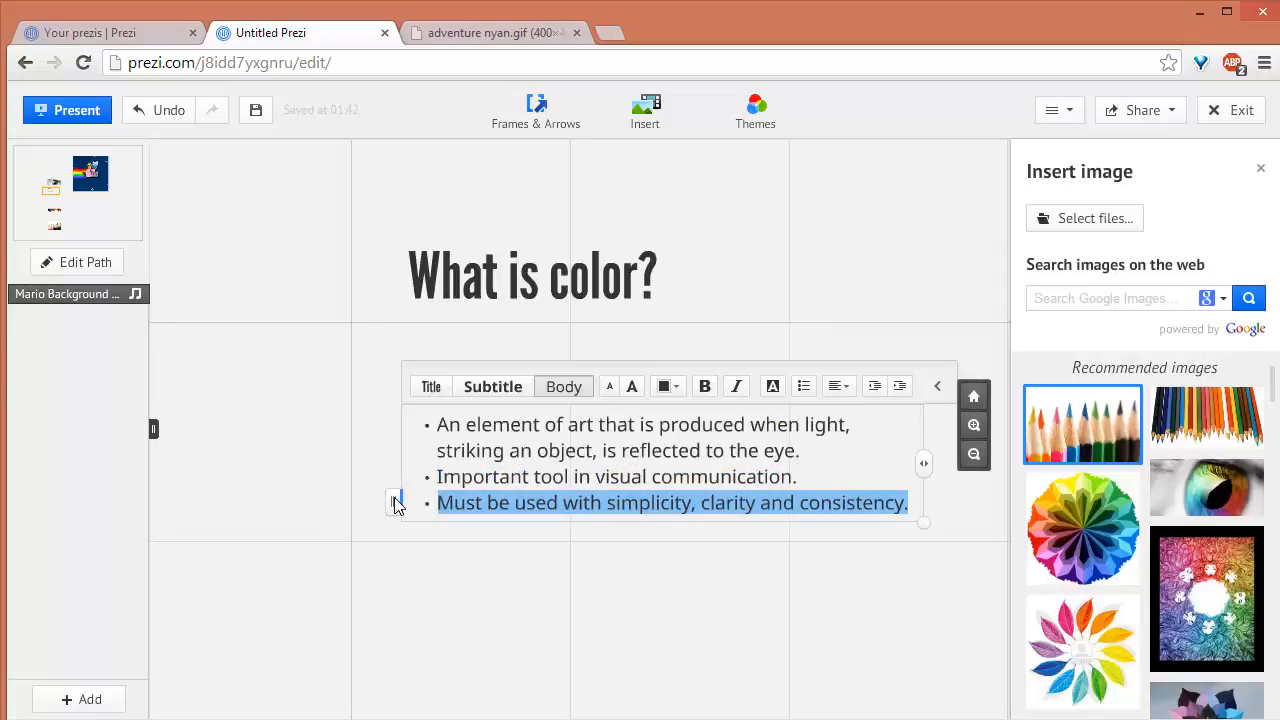
drag(394, 503, 389, 569)
click(475, 580)
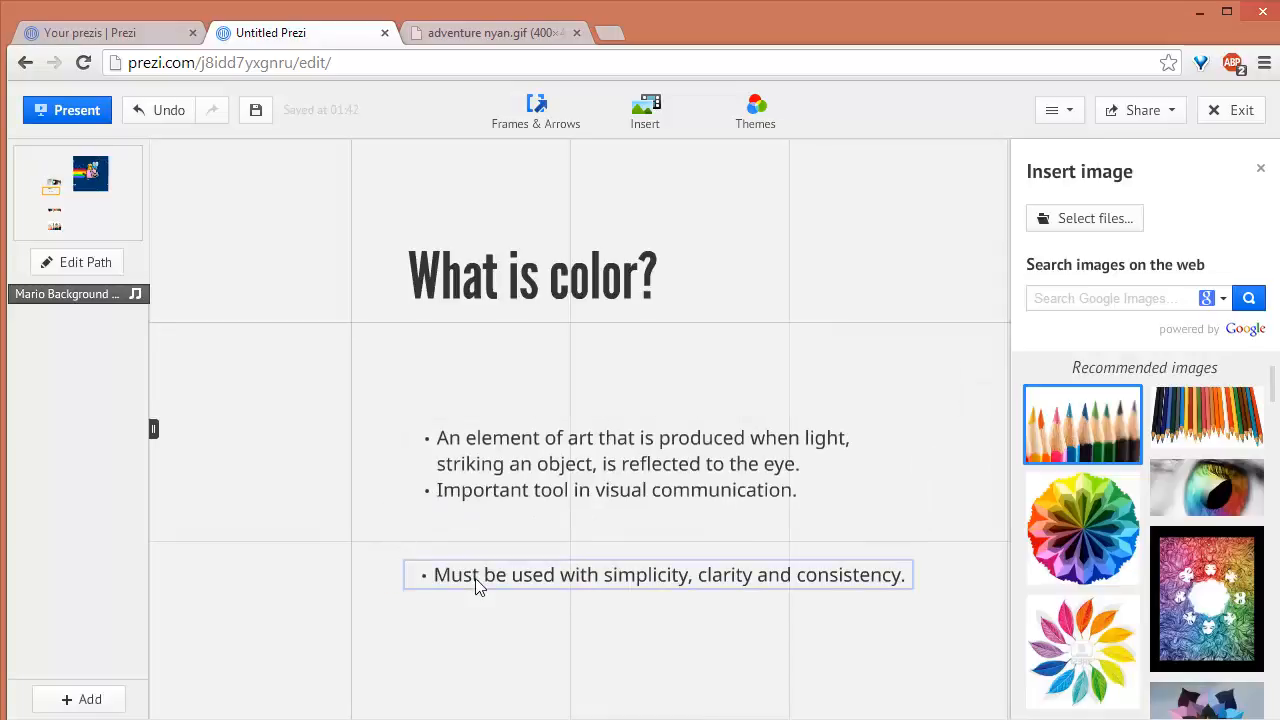
- Select each of the two separated text boxes in turn and undo the split
click(477, 585)
click(493, 495)
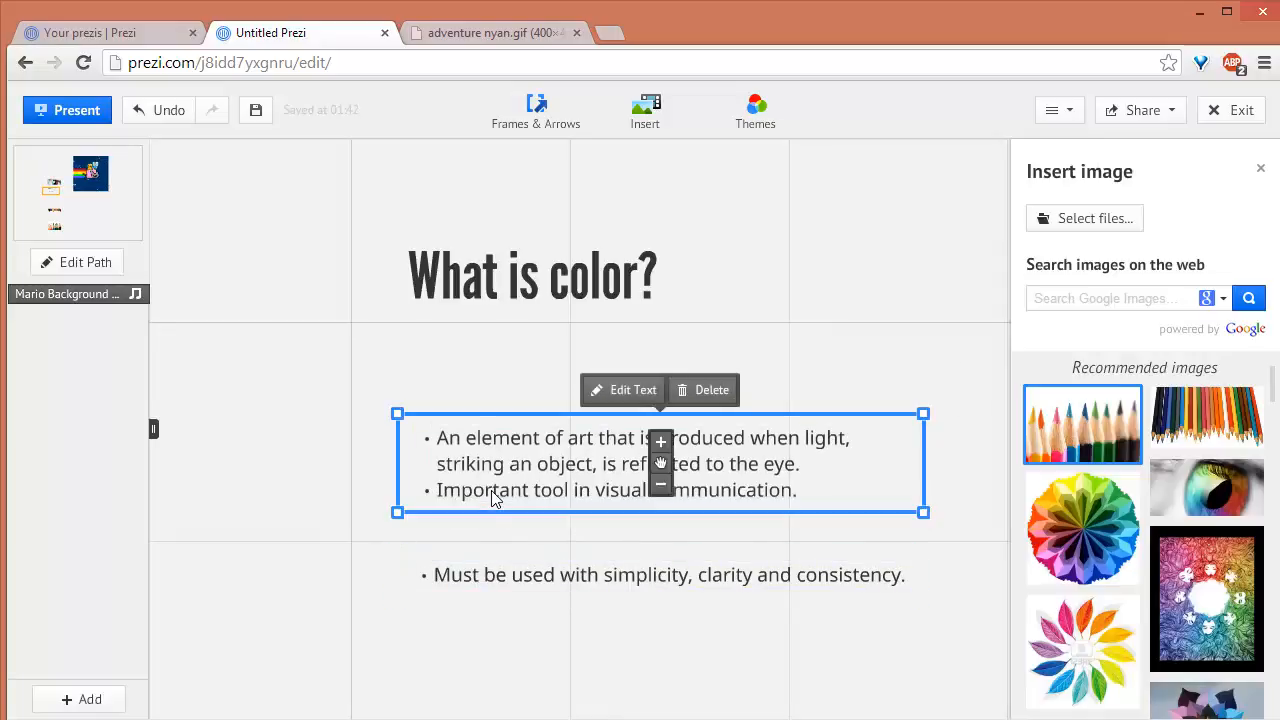
click(491, 571)
click(491, 571)
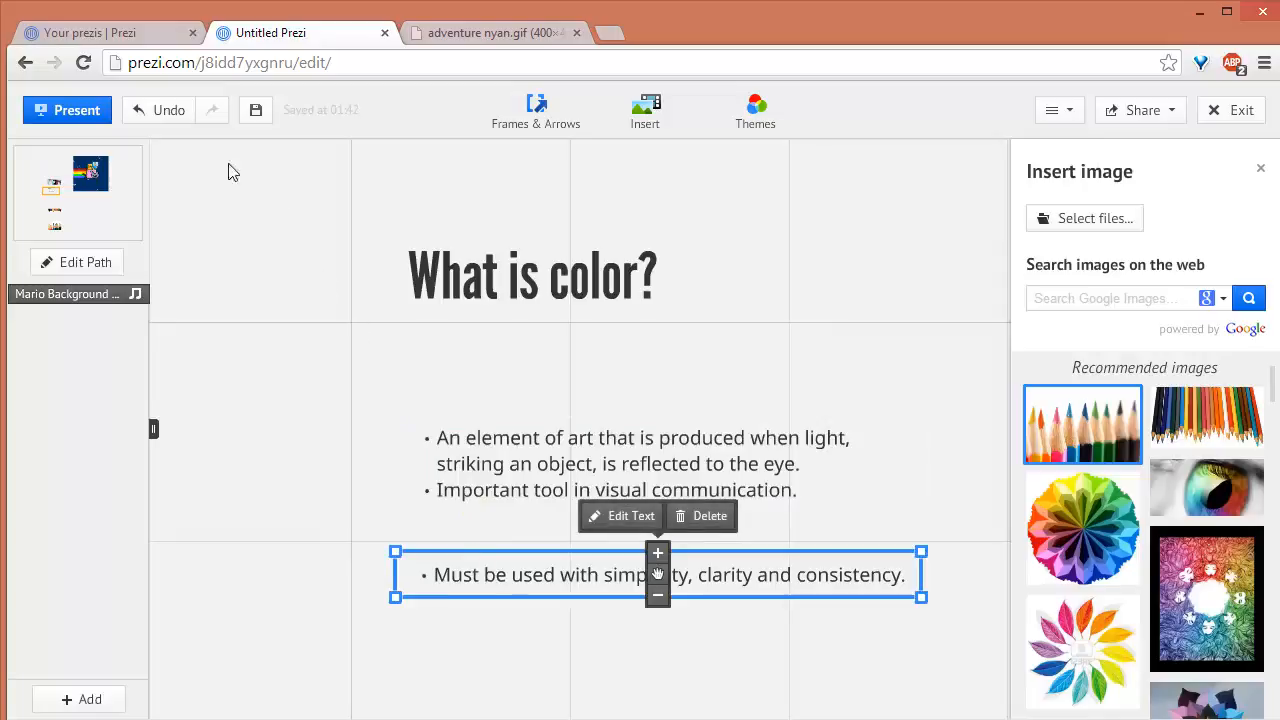
click(168, 112)
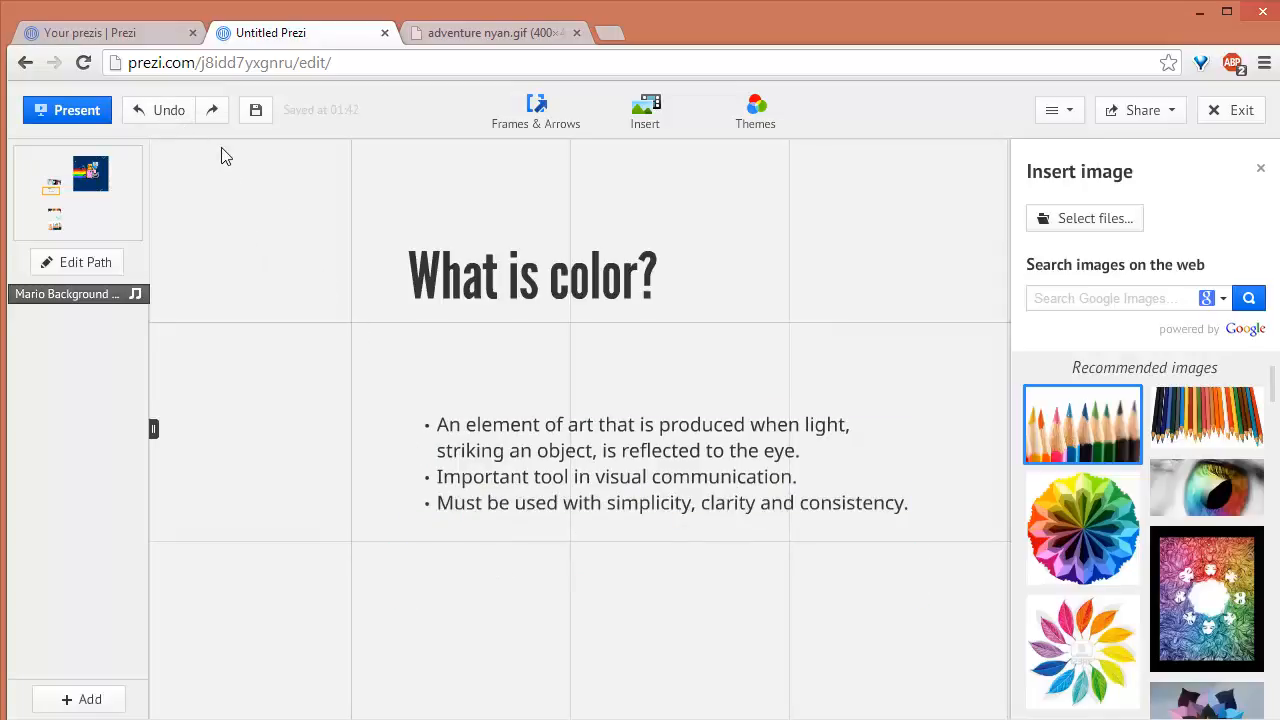
- Move the bulleted text directly beneath the "What is color?" heading and check the layout of the matching slide in PowerPoint
drag(466, 451, 443, 360)
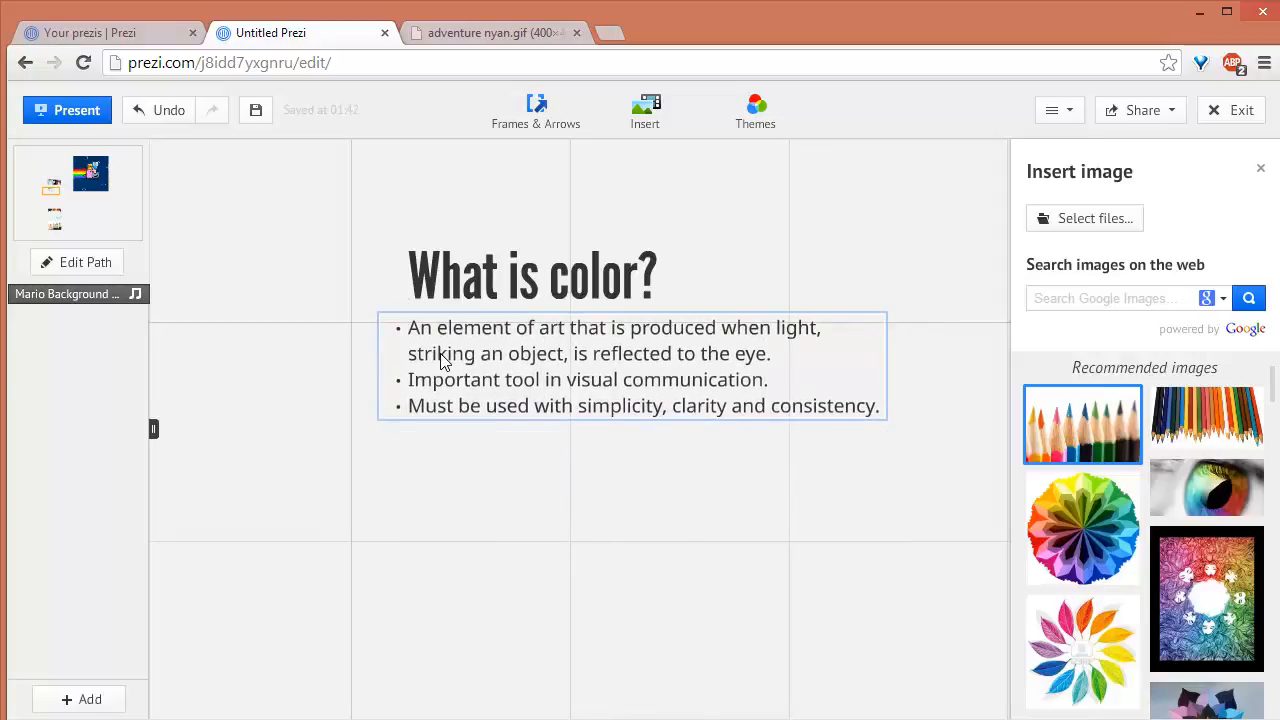
click(648, 531)
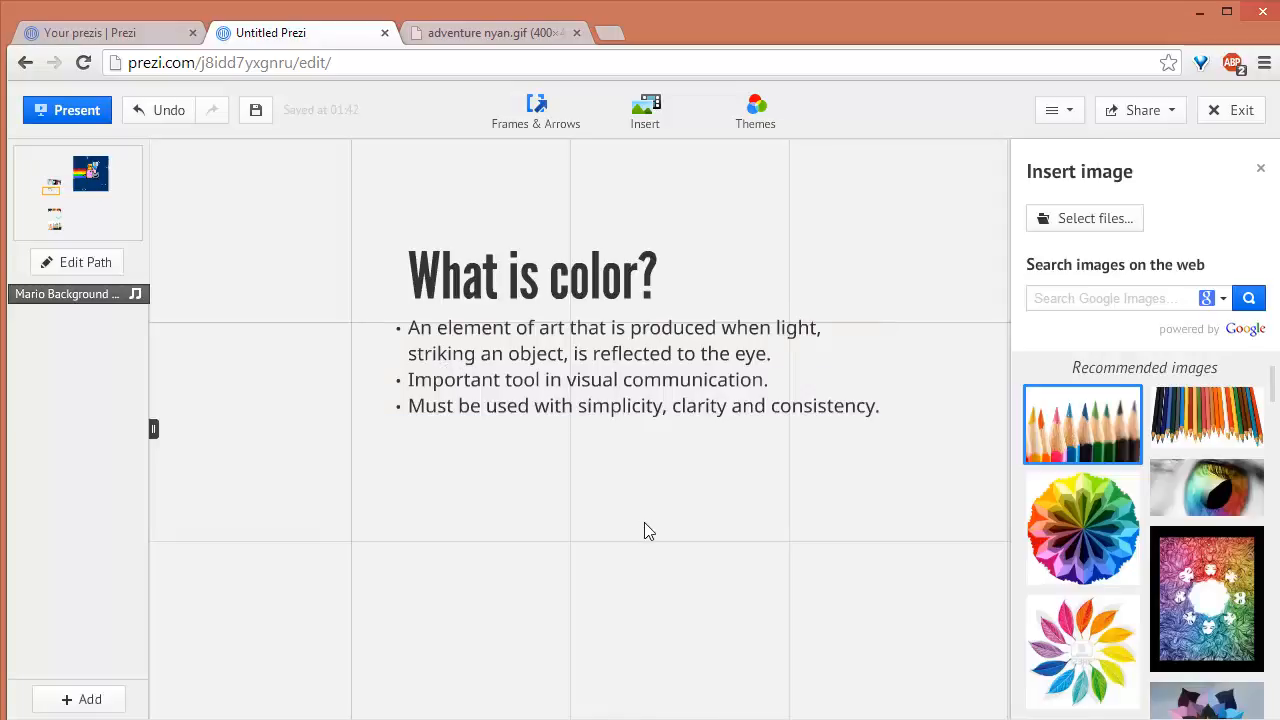
scroll(643, 517, down, 3)
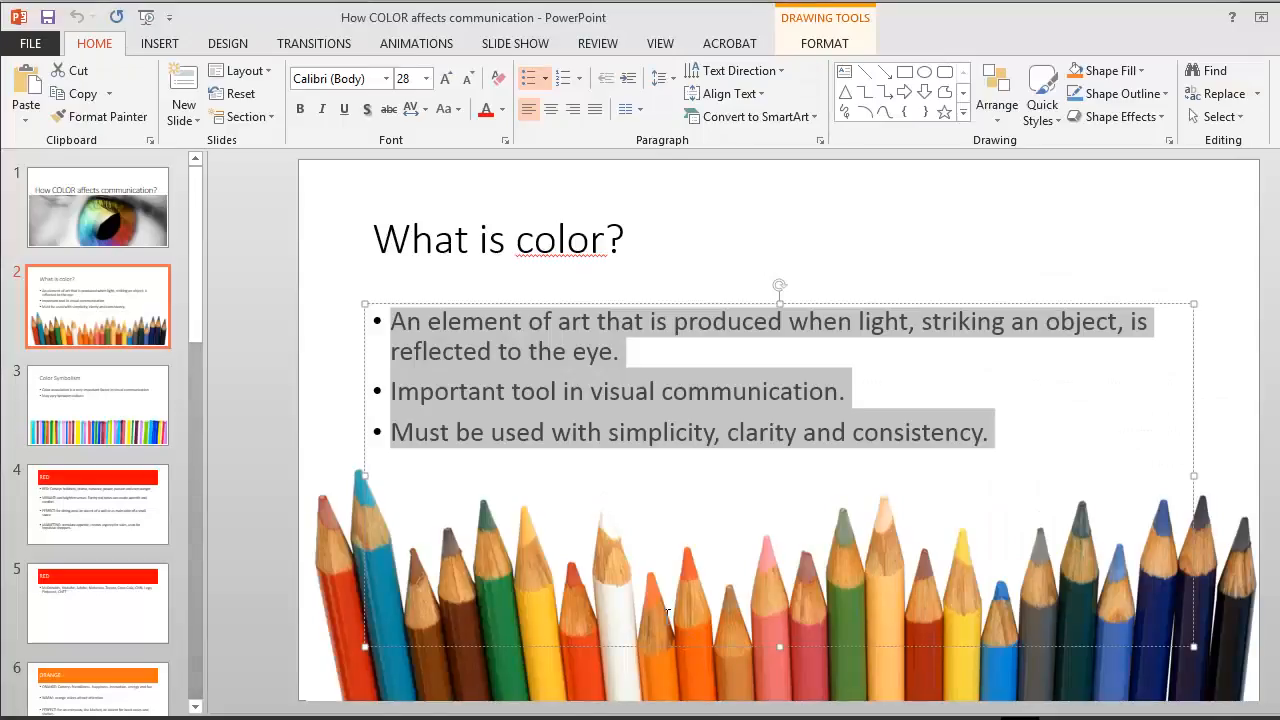
click(343, 632)
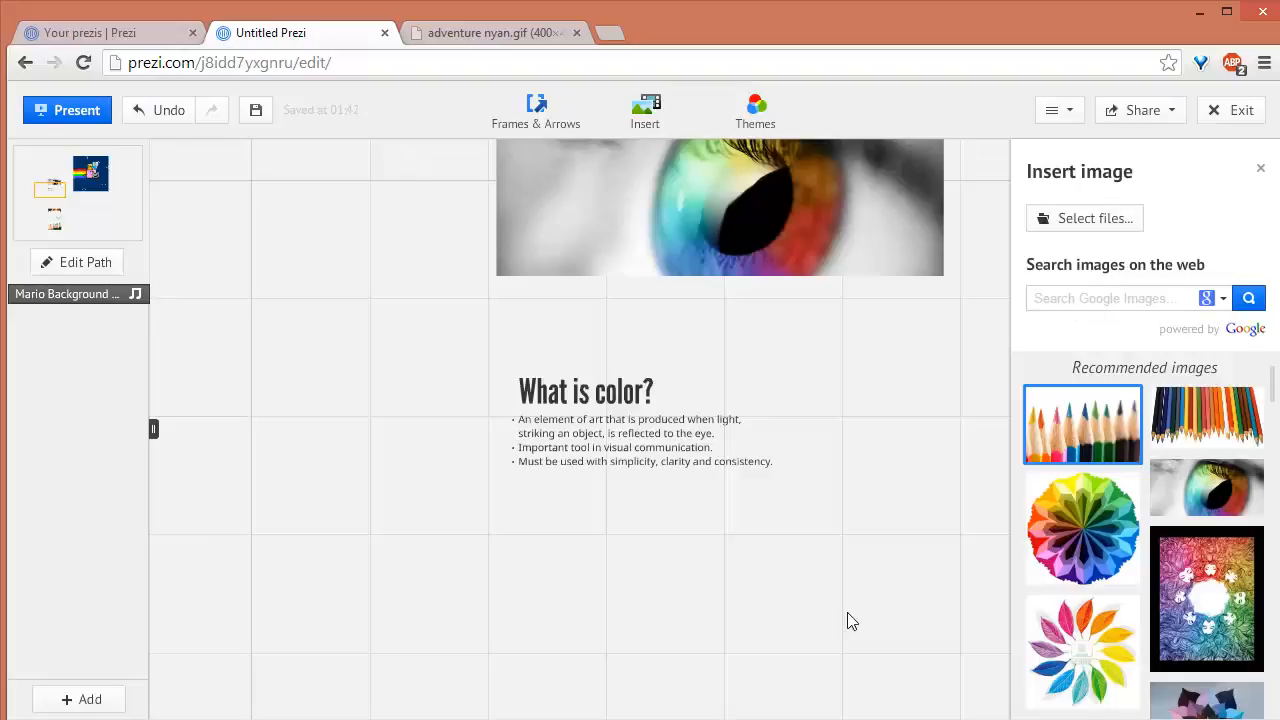
- Find the upside-down colored pencils image below the text and rotate it half a turn so the tips point up
drag(848, 613, 829, 314)
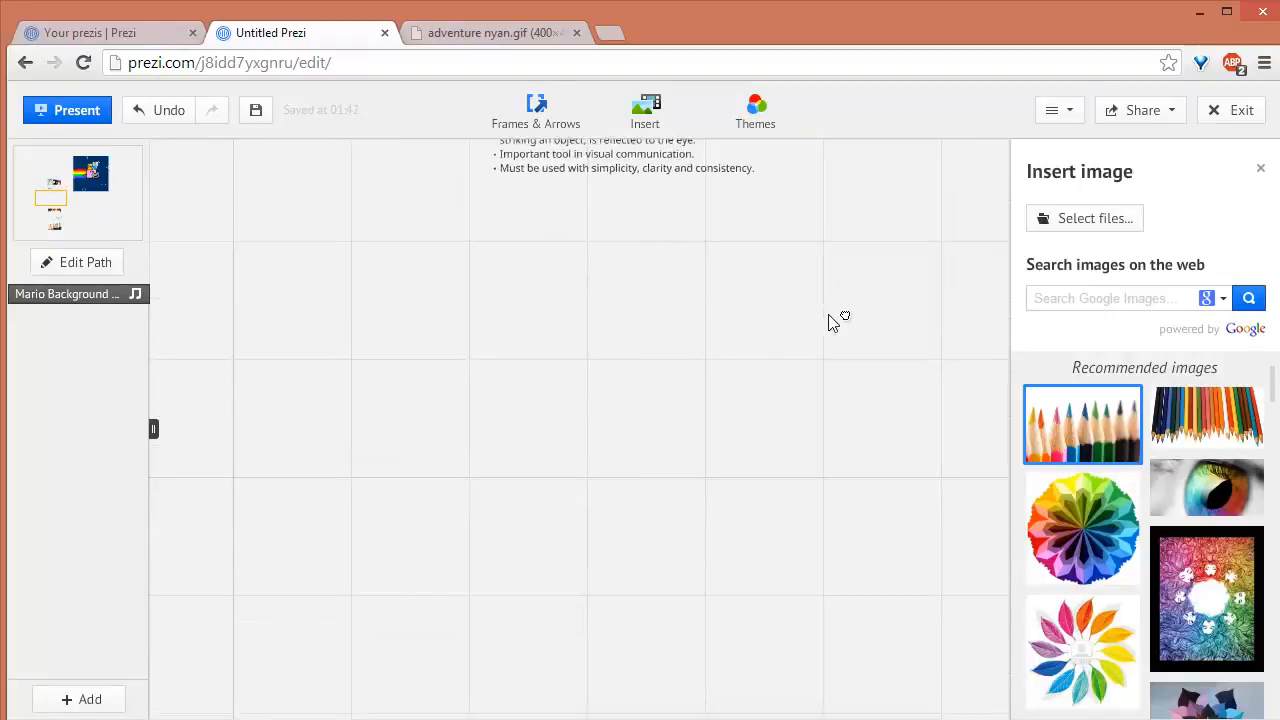
mouse_move(840, 680)
mouse_down()
mouse_move(628, 358)
mouse_move(757, 276)
mouse_up()
click(745, 395)
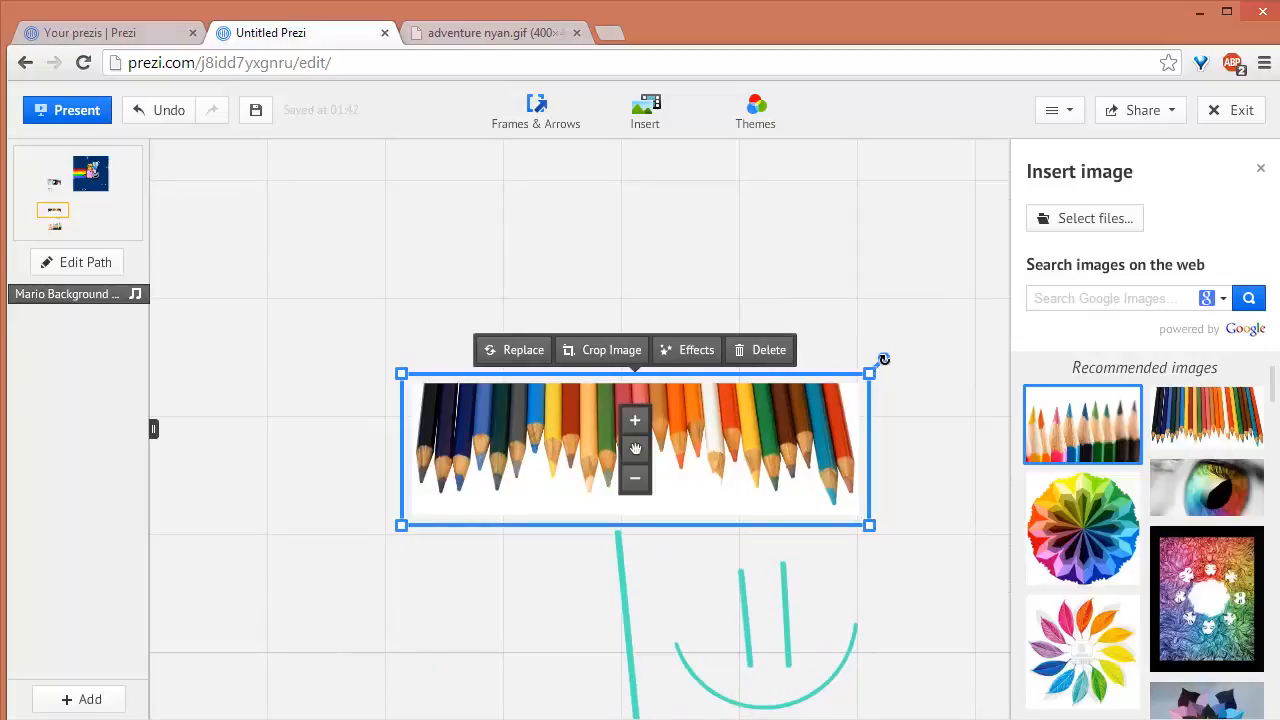
mouse_move(883, 359)
mouse_down()
mouse_move(894, 503)
mouse_move(694, 596)
mouse_move(478, 540)
mouse_move(463, 505)
mouse_move(466, 517)
mouse_up()
- Move the colored pencils image beneath the "What is color?" bullets and shrink it to slightly narrower than the bulleted text
mouse_move(640, 462)
mouse_down()
mouse_move(637, 171)
mouse_move(634, 438)
mouse_move(637, 200)
mouse_up()
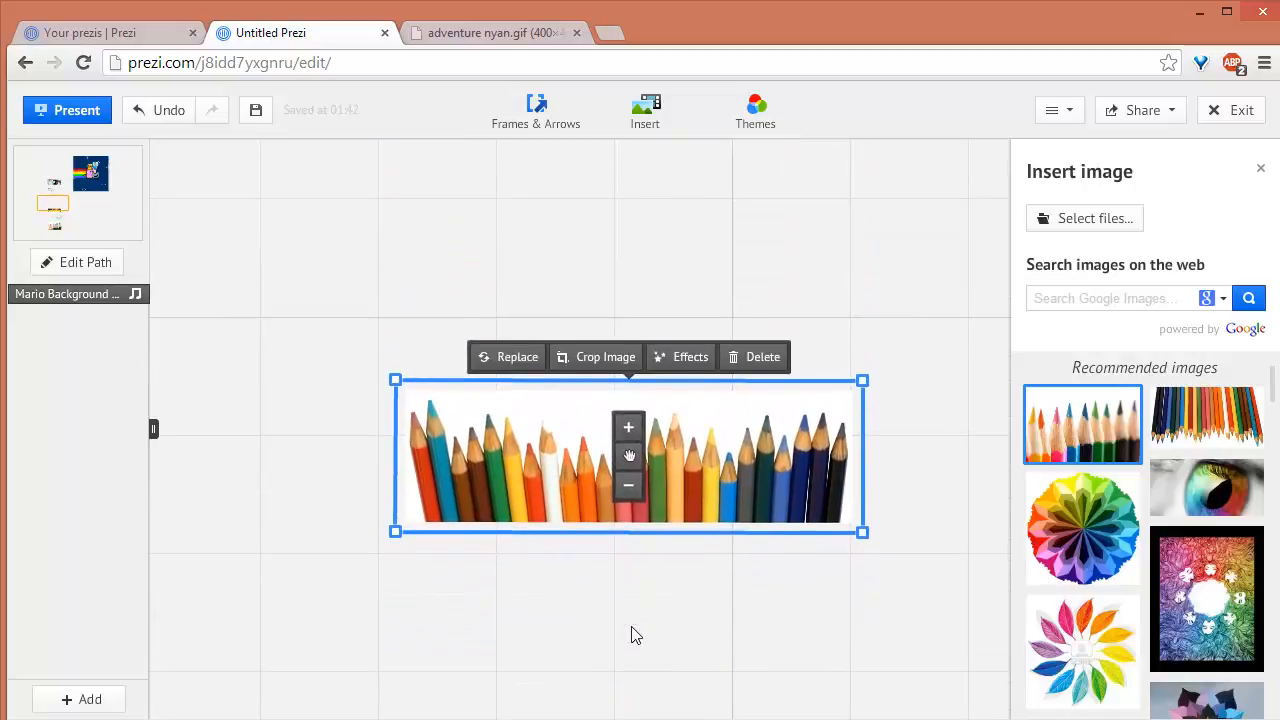
drag(630, 468, 630, 278)
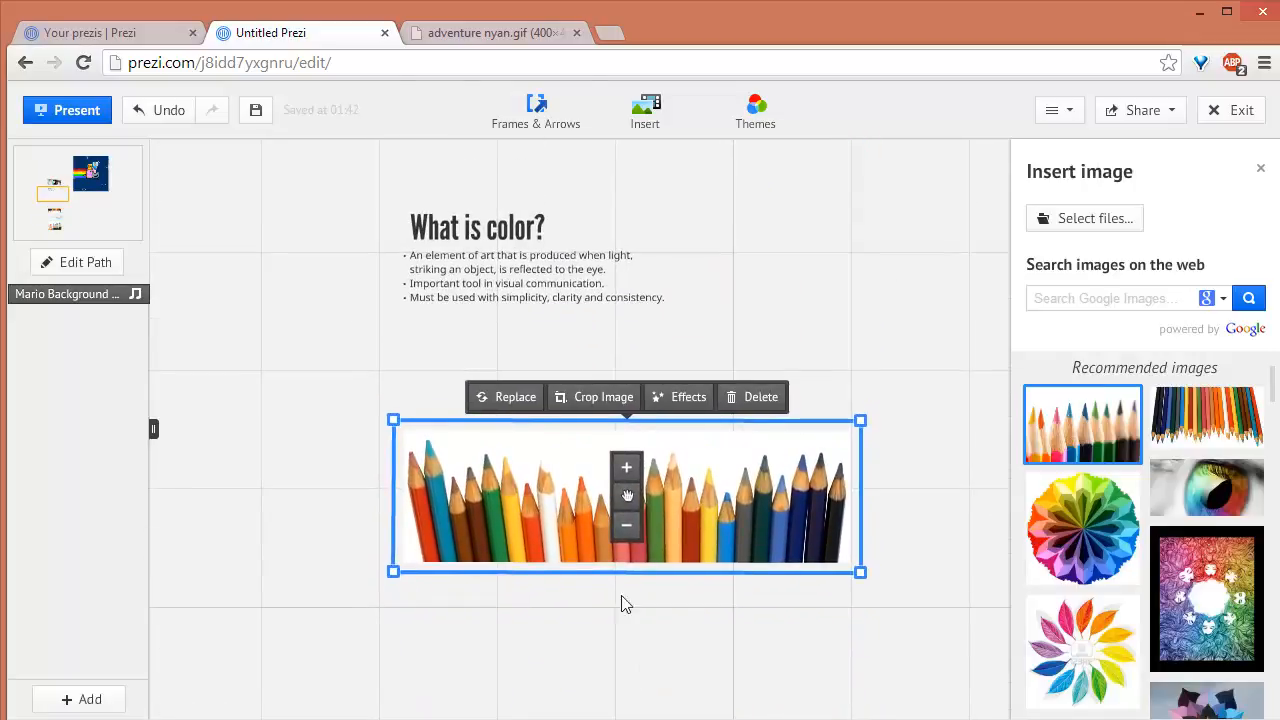
mouse_move(626, 505)
mouse_down()
mouse_move(575, 375)
mouse_move(528, 393)
mouse_up()
click(525, 414)
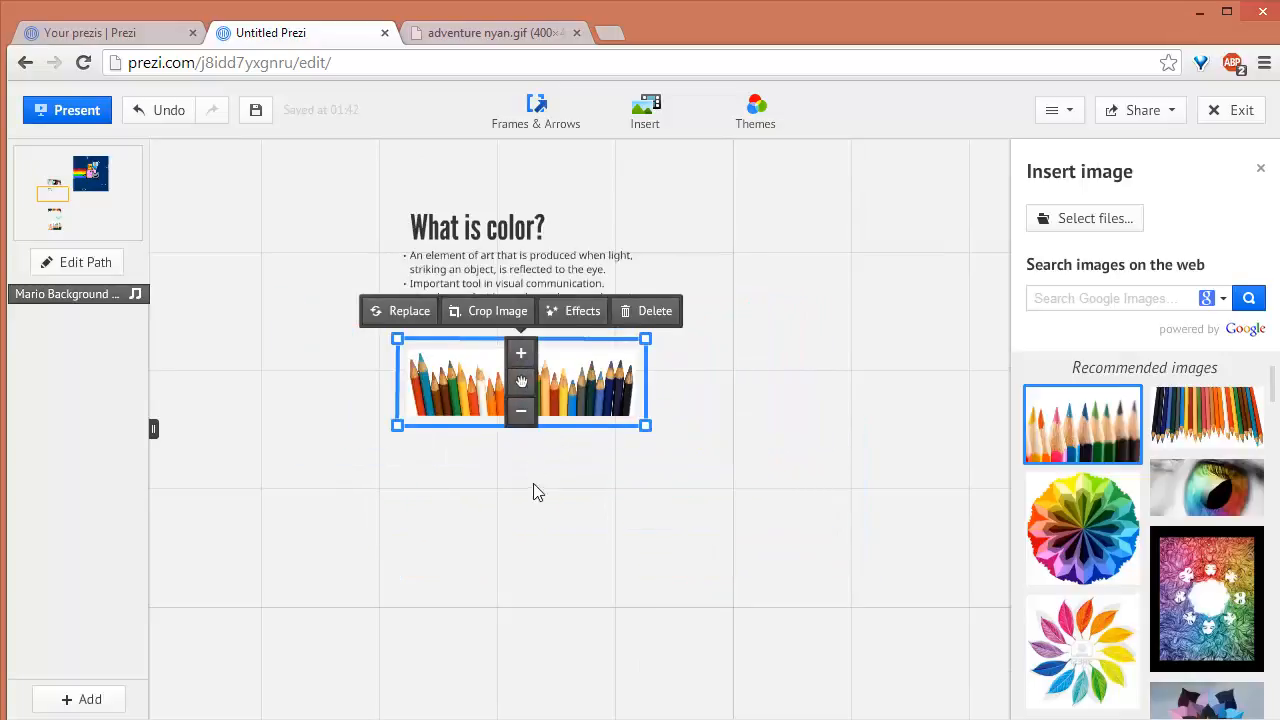
click(563, 574)
drag(543, 451, 543, 419)
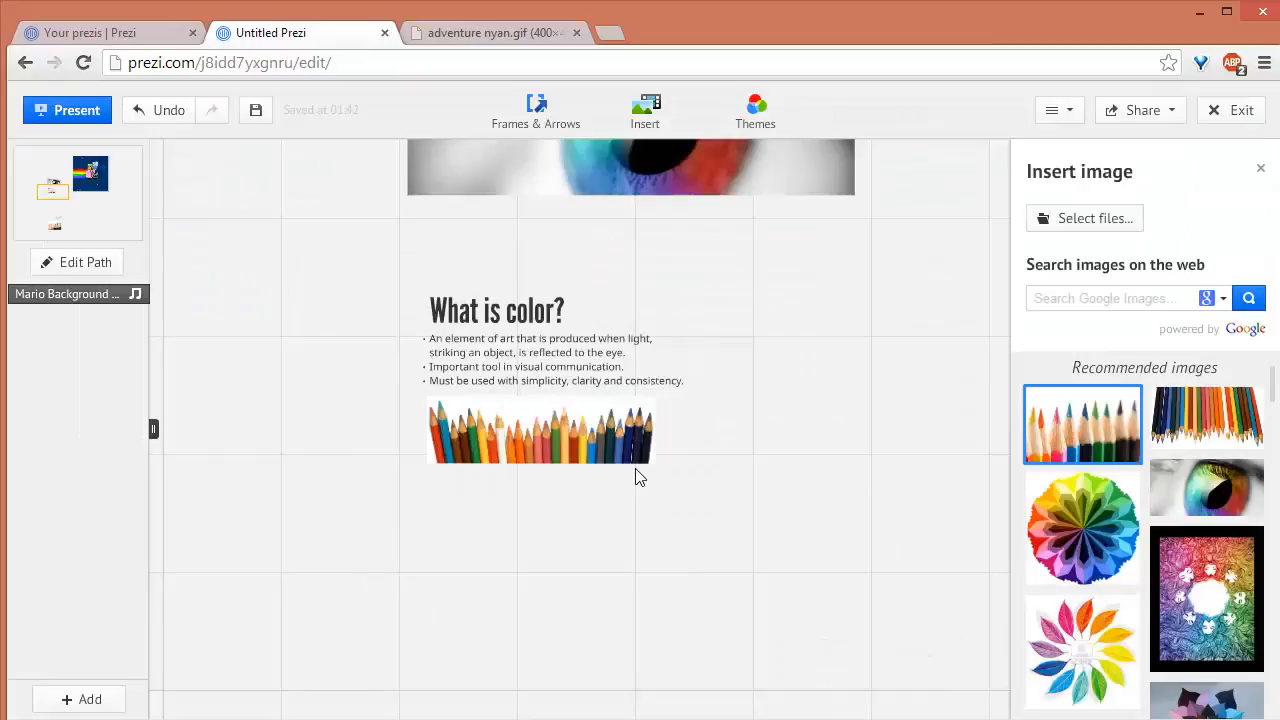
- Enlarge the colored pencils image to about the width of the bulleted text, and deselect it
click(660, 395)
drag(666, 389, 705, 382)
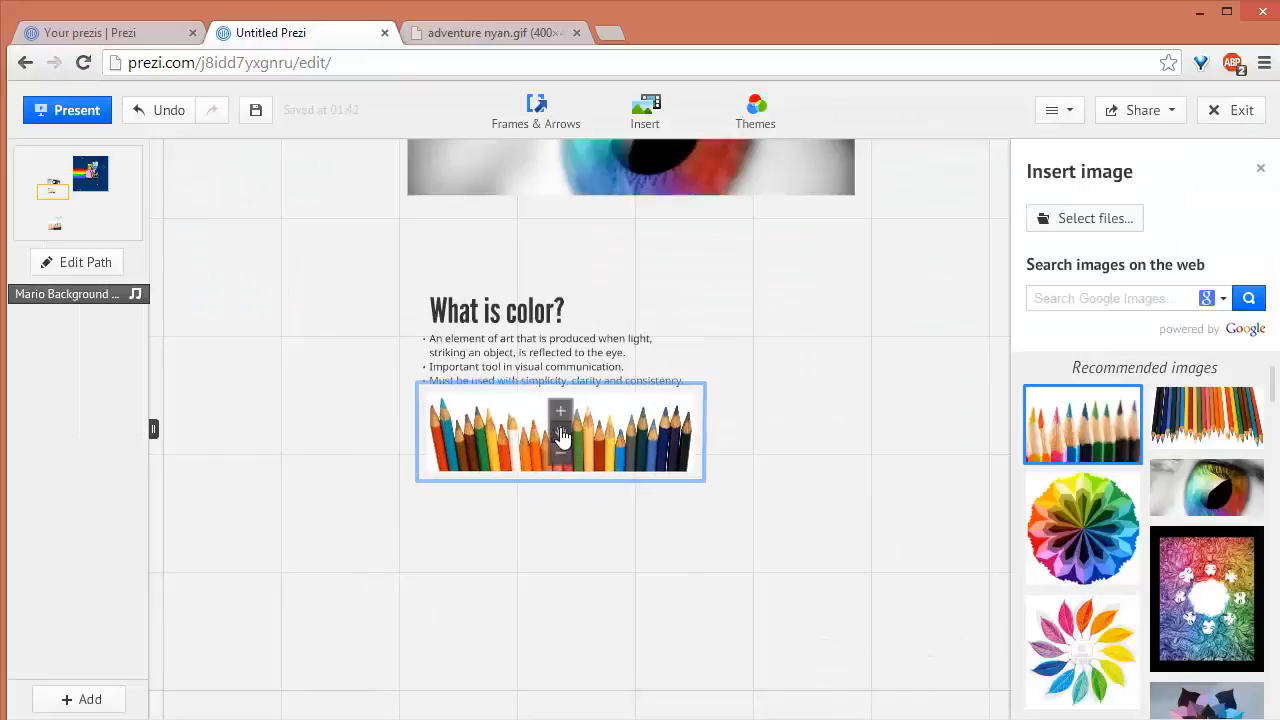
click(794, 509)
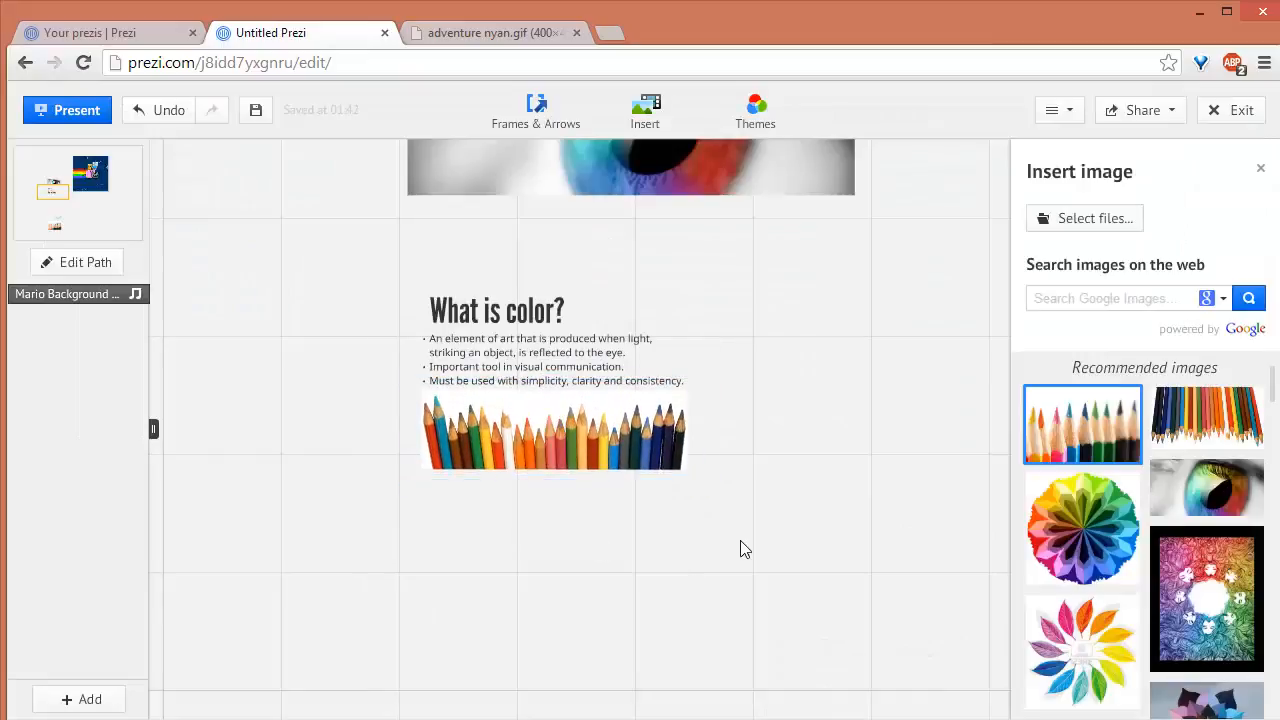
- Lower the pencils image and the bulleted text slightly to add space beneath the heading, aligning the image with the text
click(594, 466)
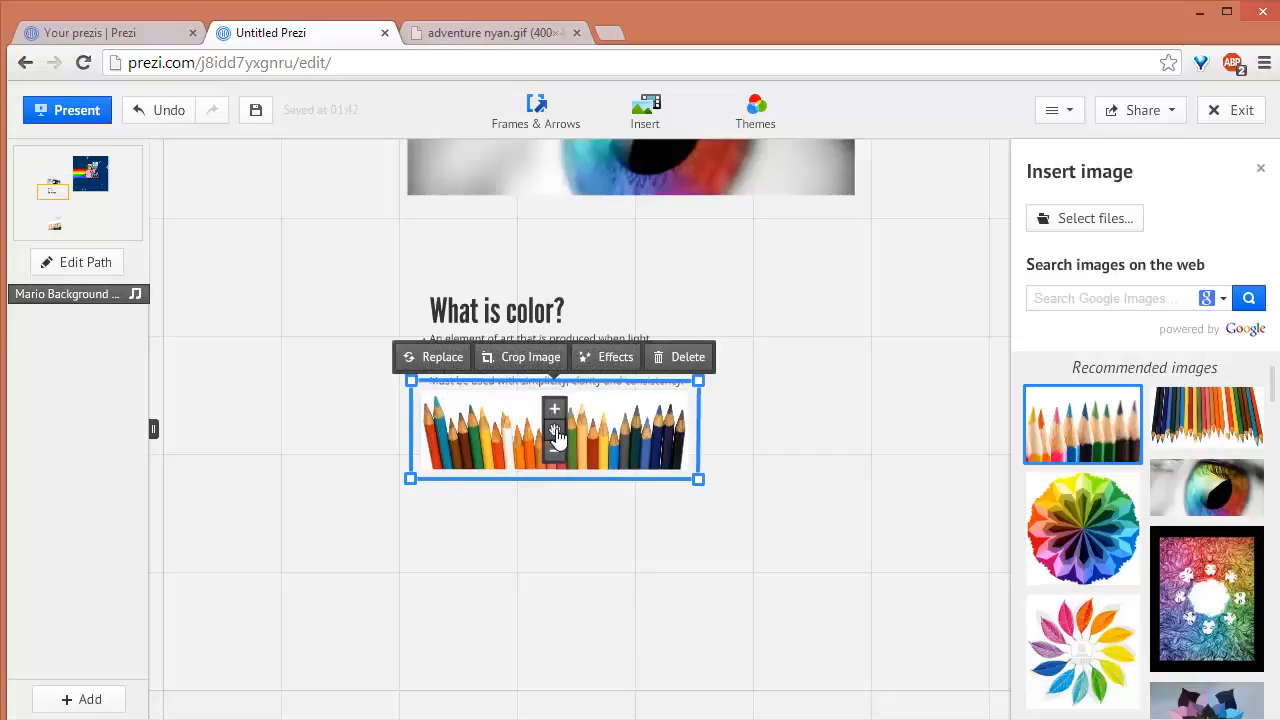
mouse_move(556, 436)
mouse_down()
mouse_move(474, 516)
mouse_move(789, 469)
mouse_move(557, 446)
mouse_move(569, 449)
mouse_up()
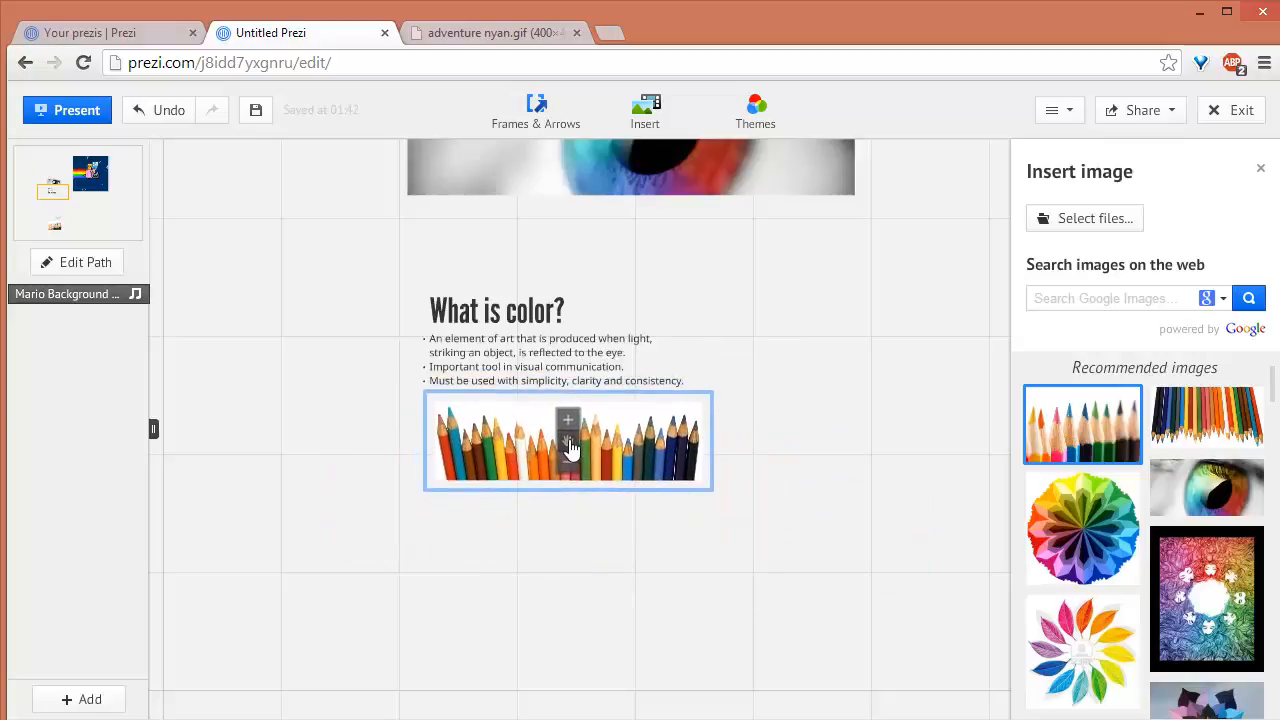
click(557, 344)
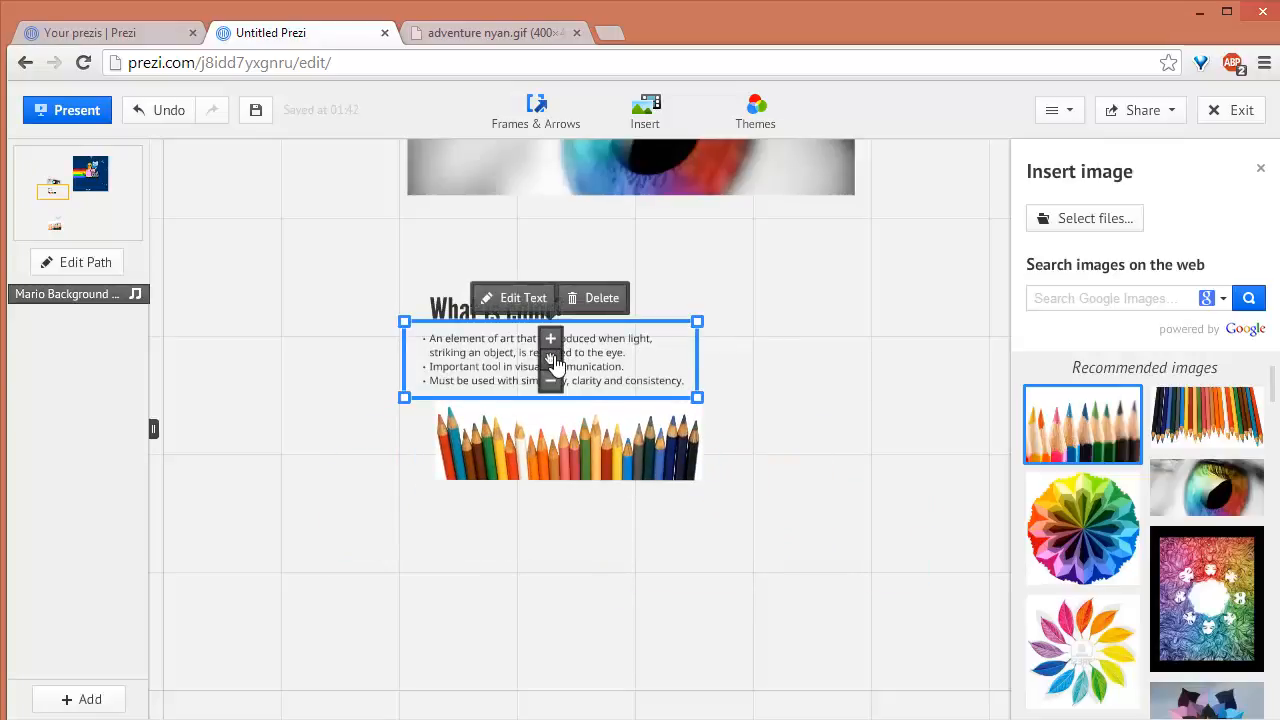
mouse_move(556, 364)
mouse_down()
mouse_move(803, 378)
mouse_move(519, 373)
mouse_up()
click(547, 452)
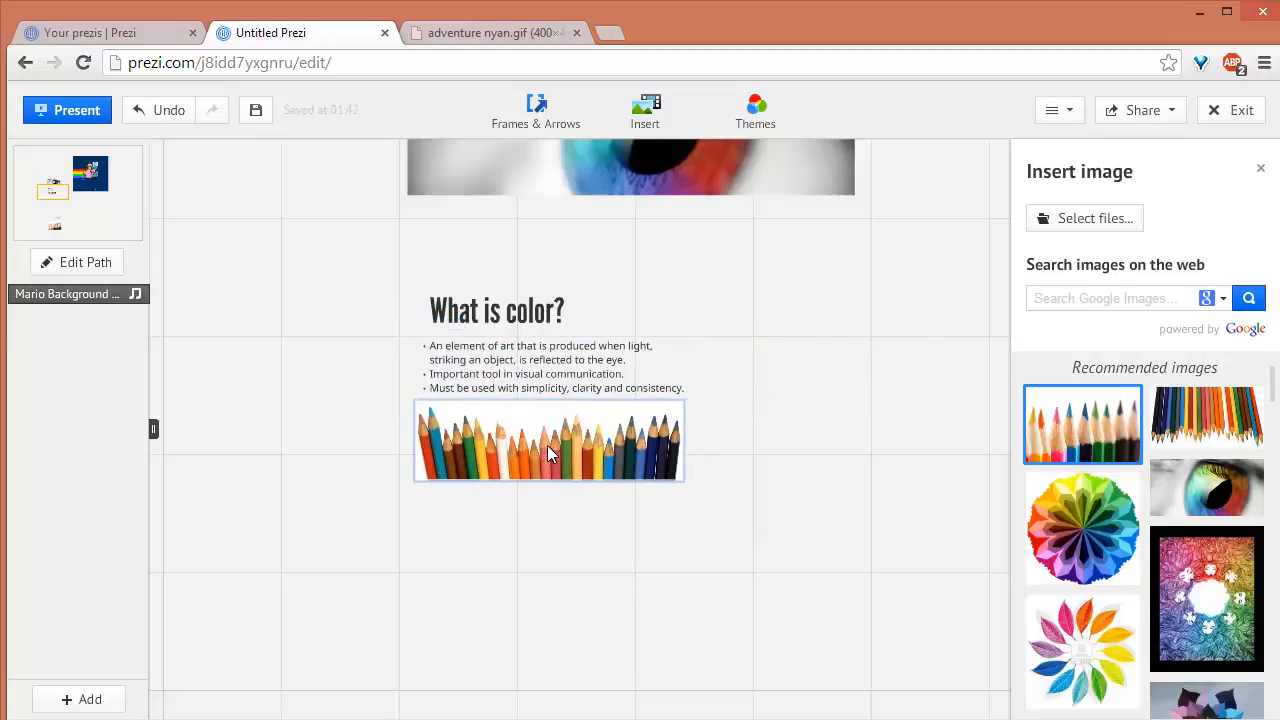
double_click(709, 532)
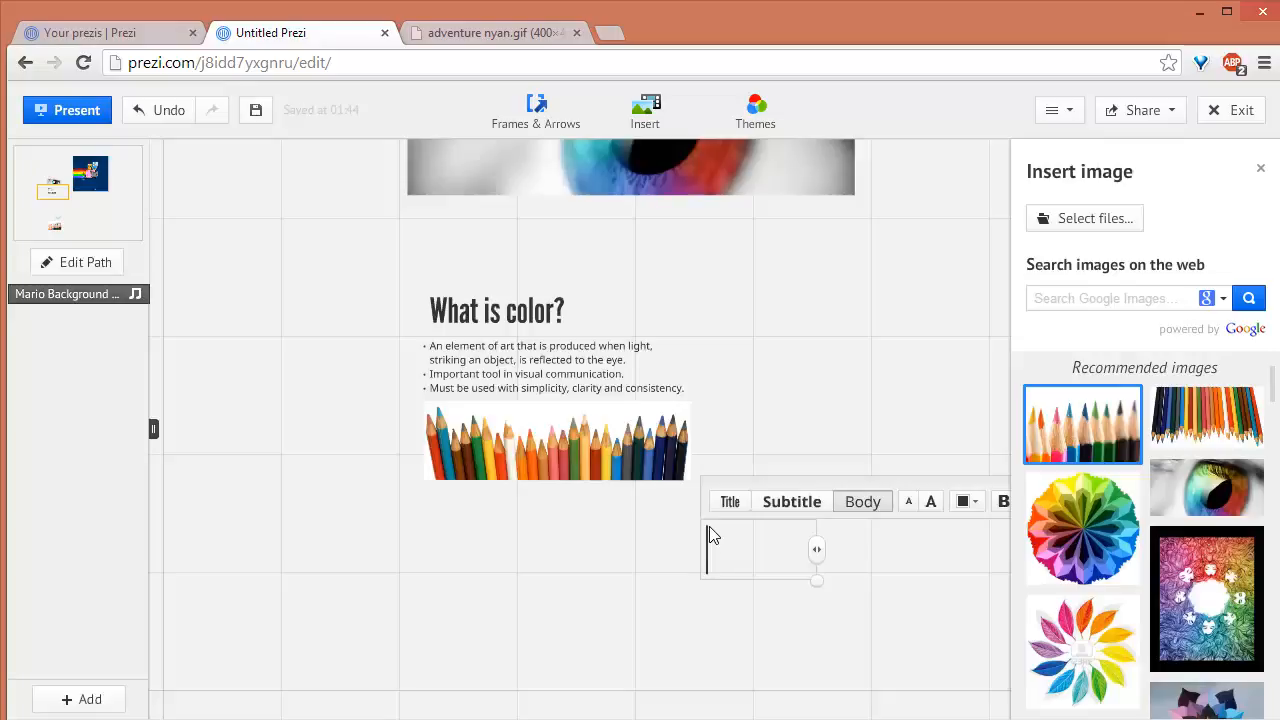
click(560, 120)
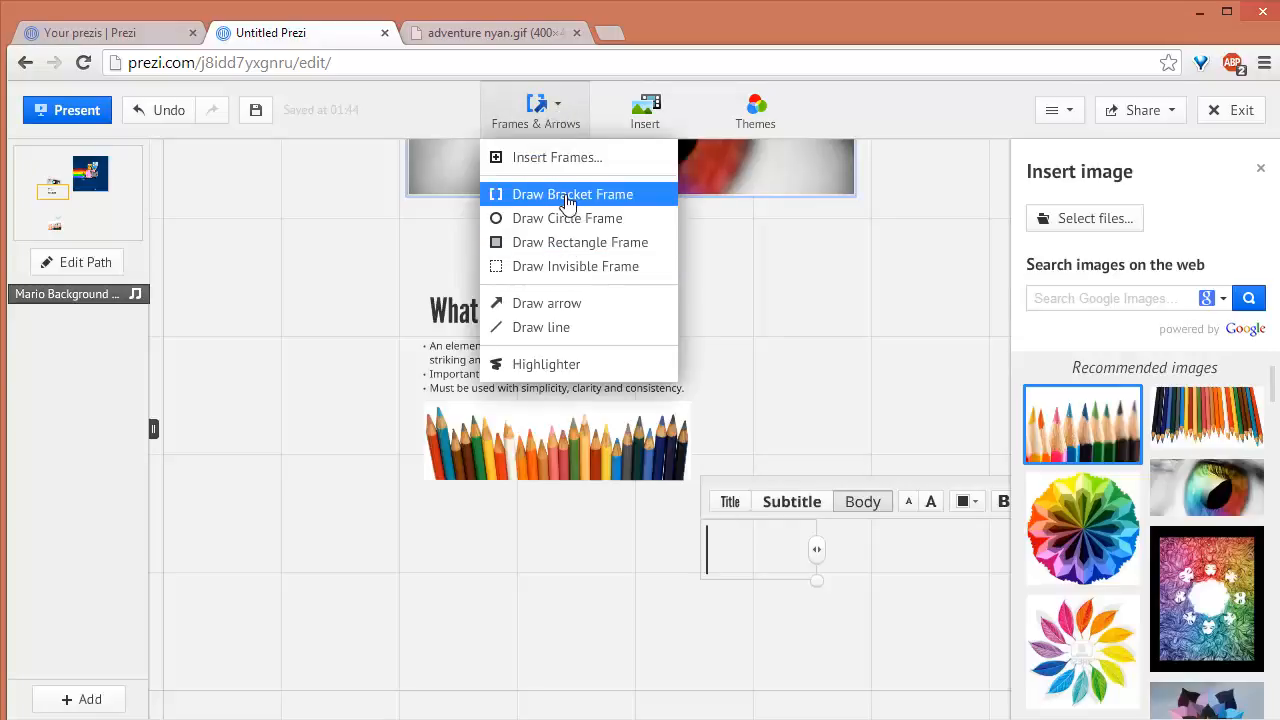
click(390, 268)
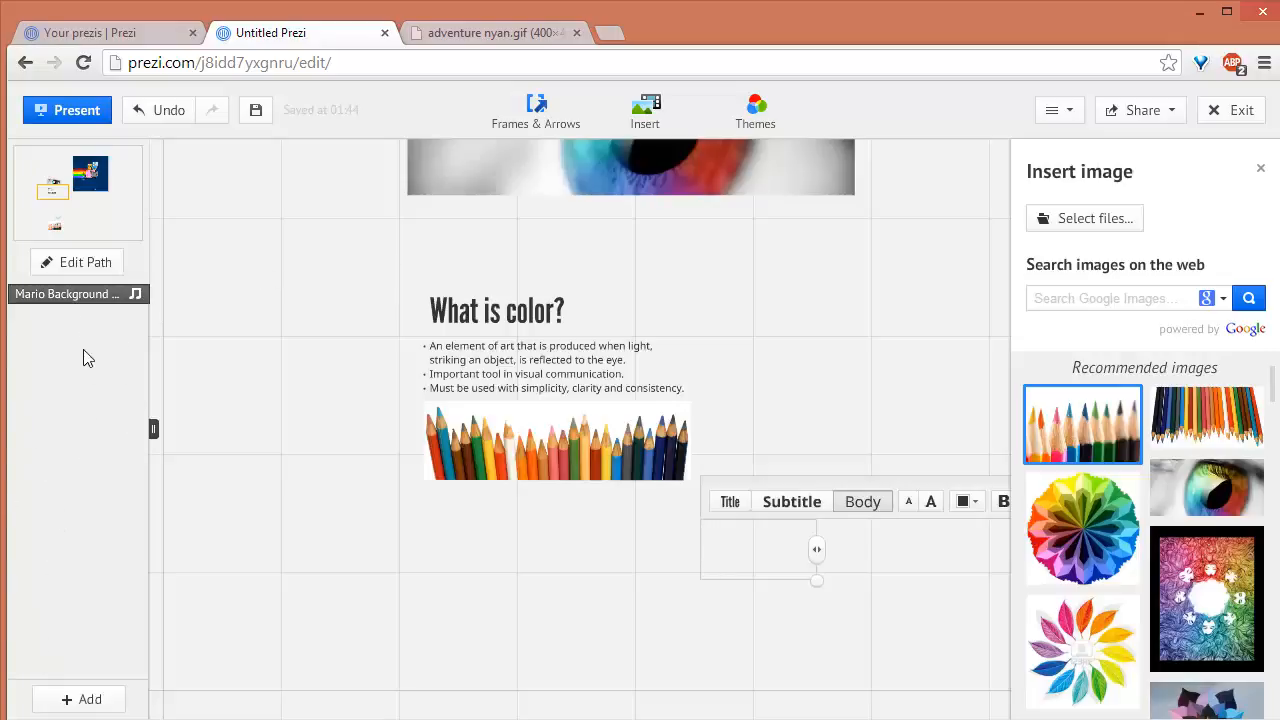
click(276, 520)
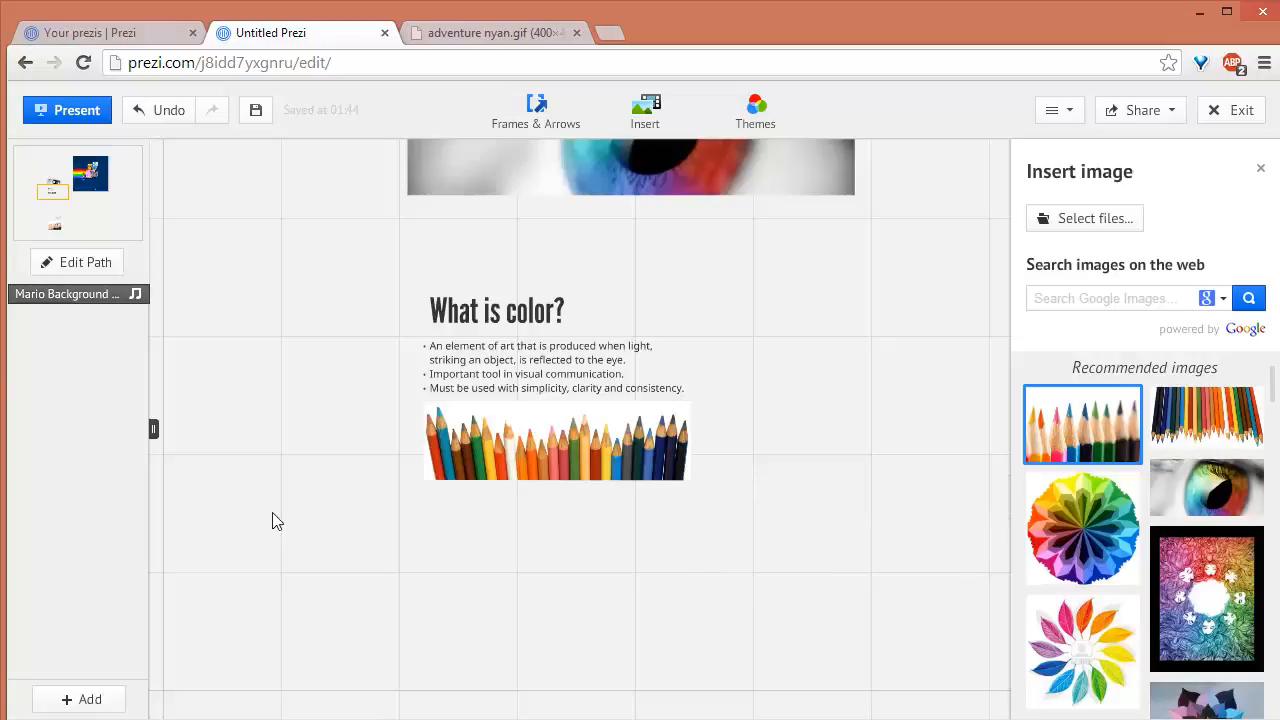